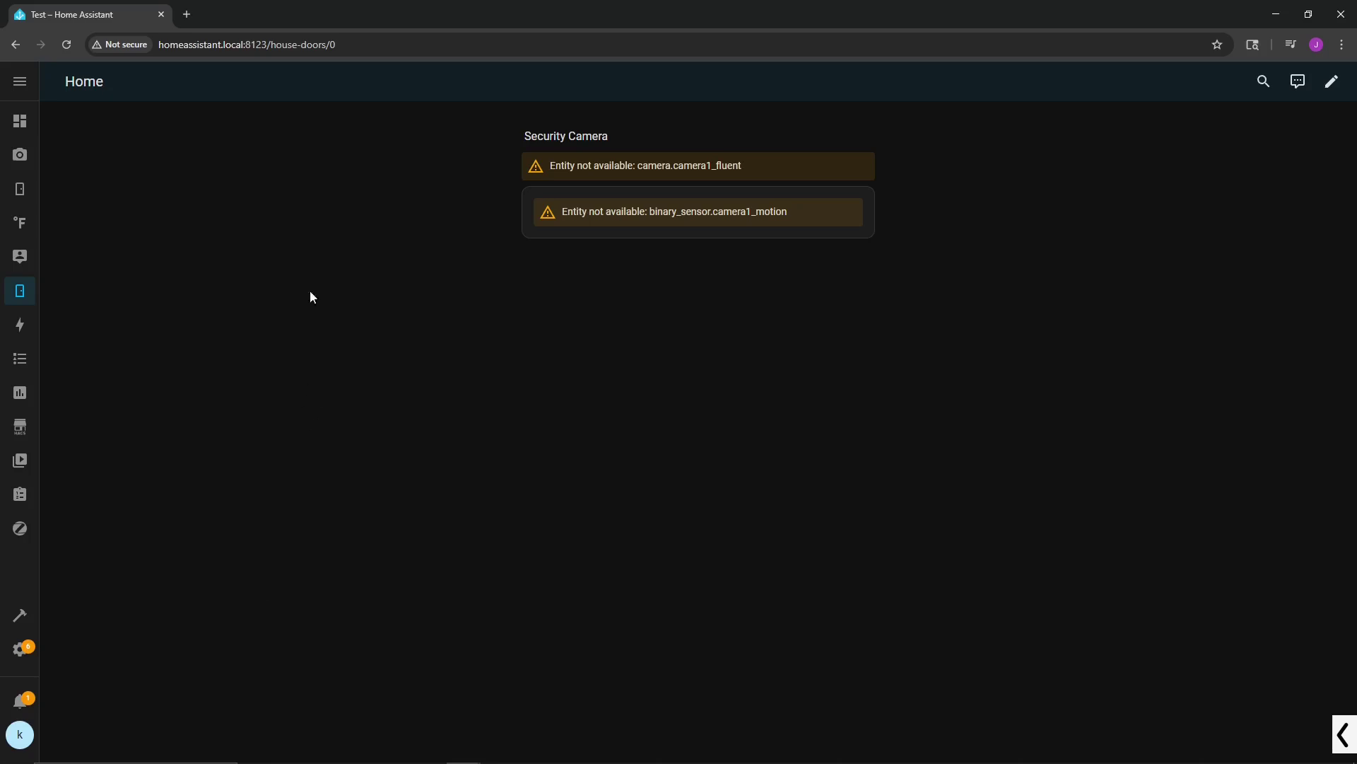
Step: Start adding a Reolink integration under devices and services, choosing the discovered nvr device
left_click(22, 649)
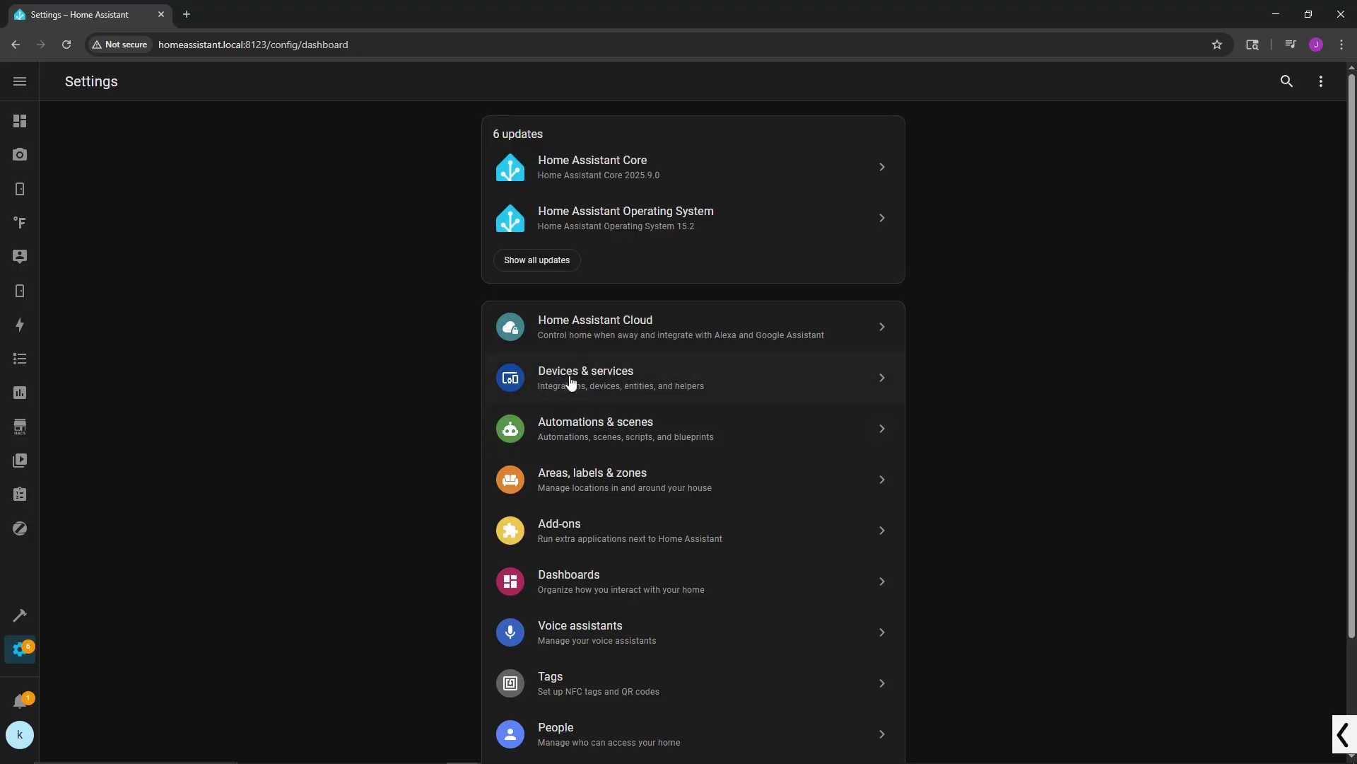
left_click(599, 391)
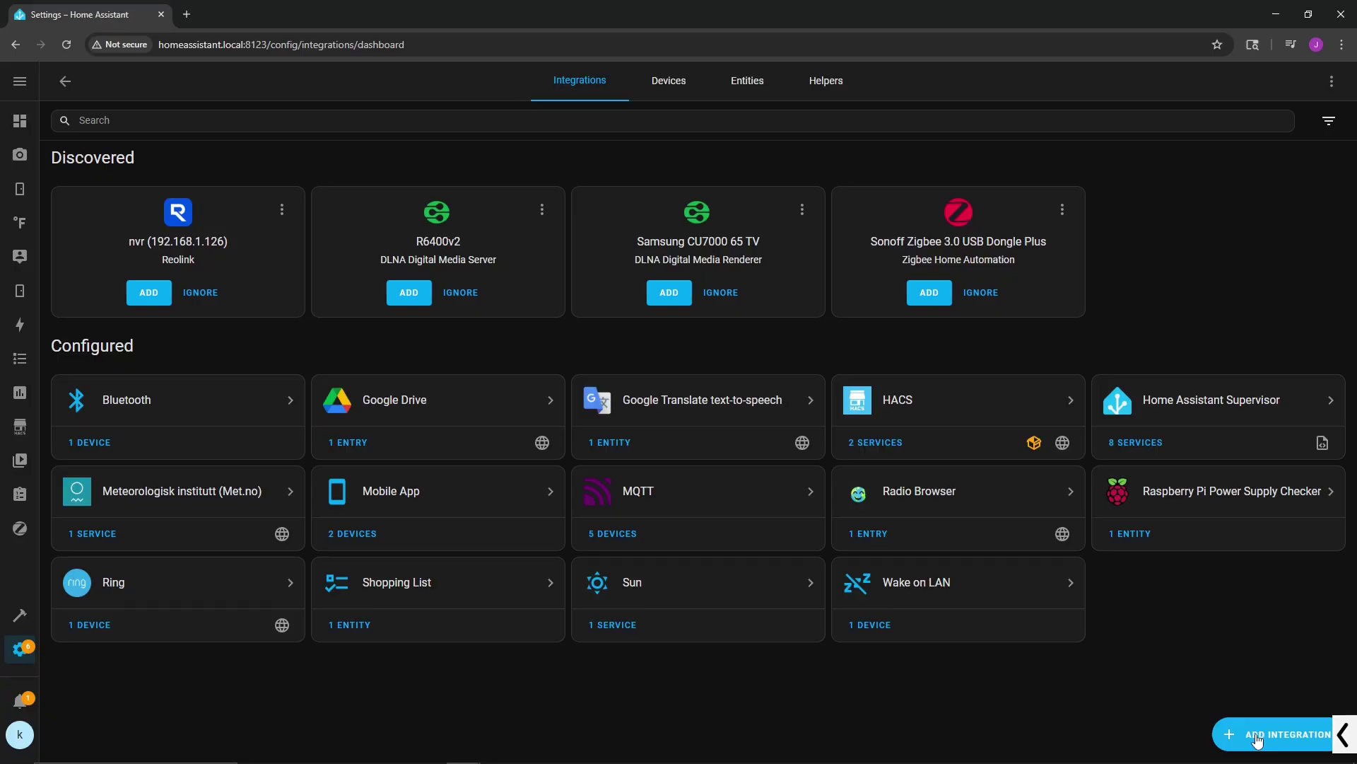
left_click(1257, 740)
type("reolink")
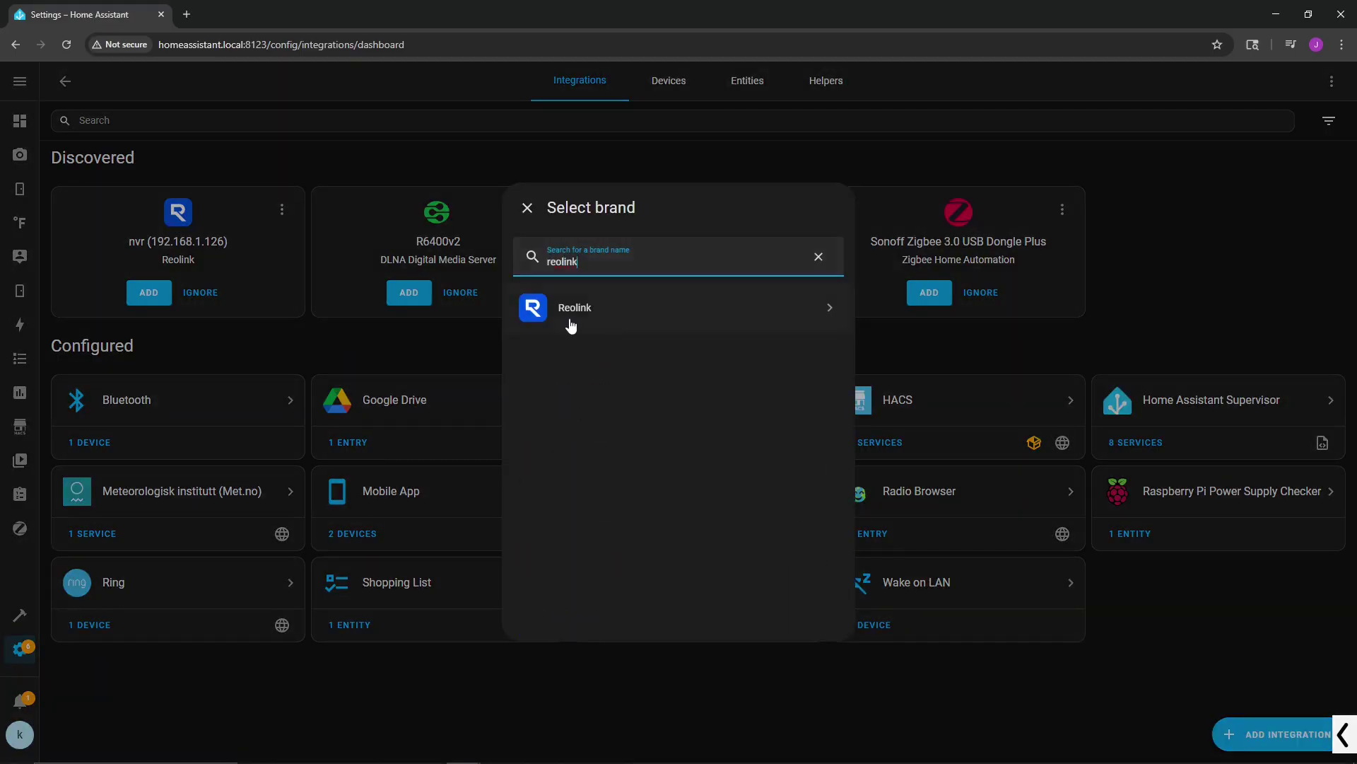
left_click(568, 320)
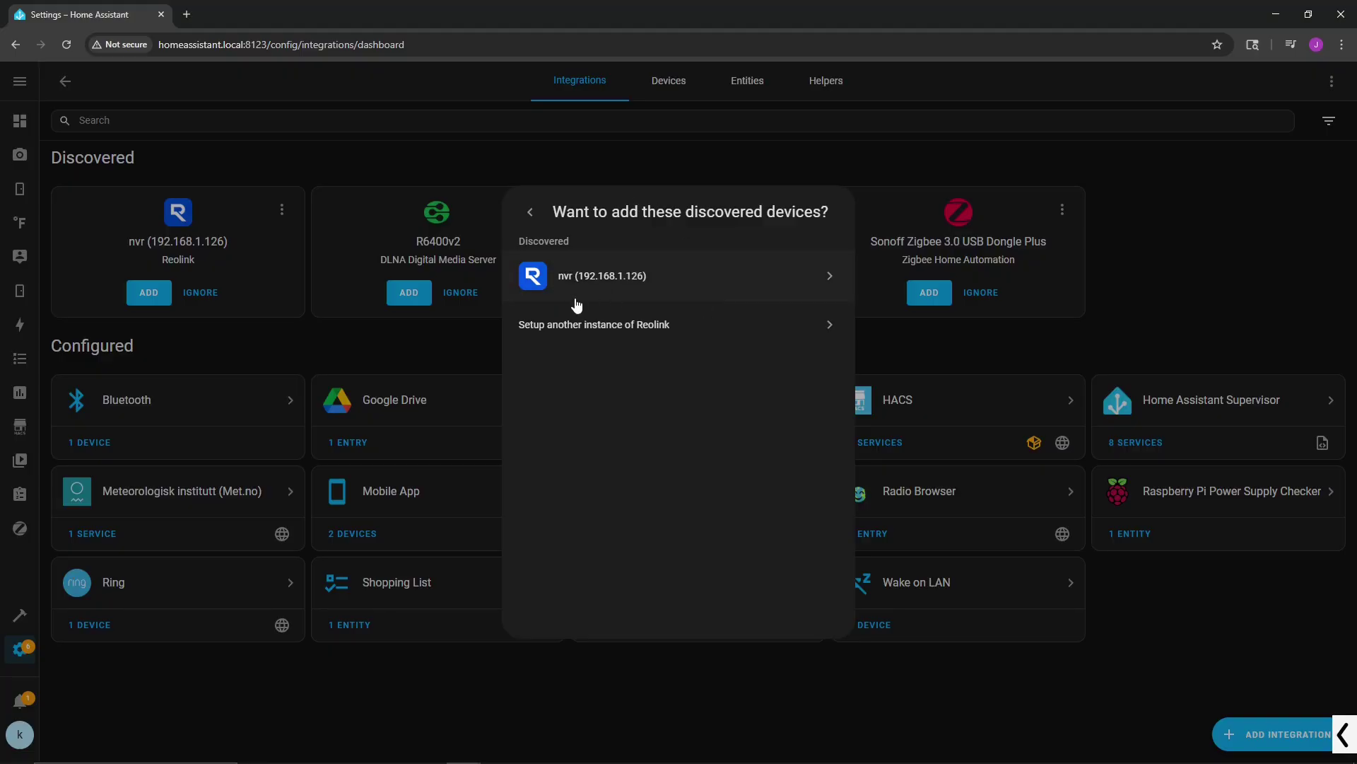
left_click(602, 291)
Step: Enter the Reolink device's password, submit the login and finish the setup without assigning areas
left_click(581, 458)
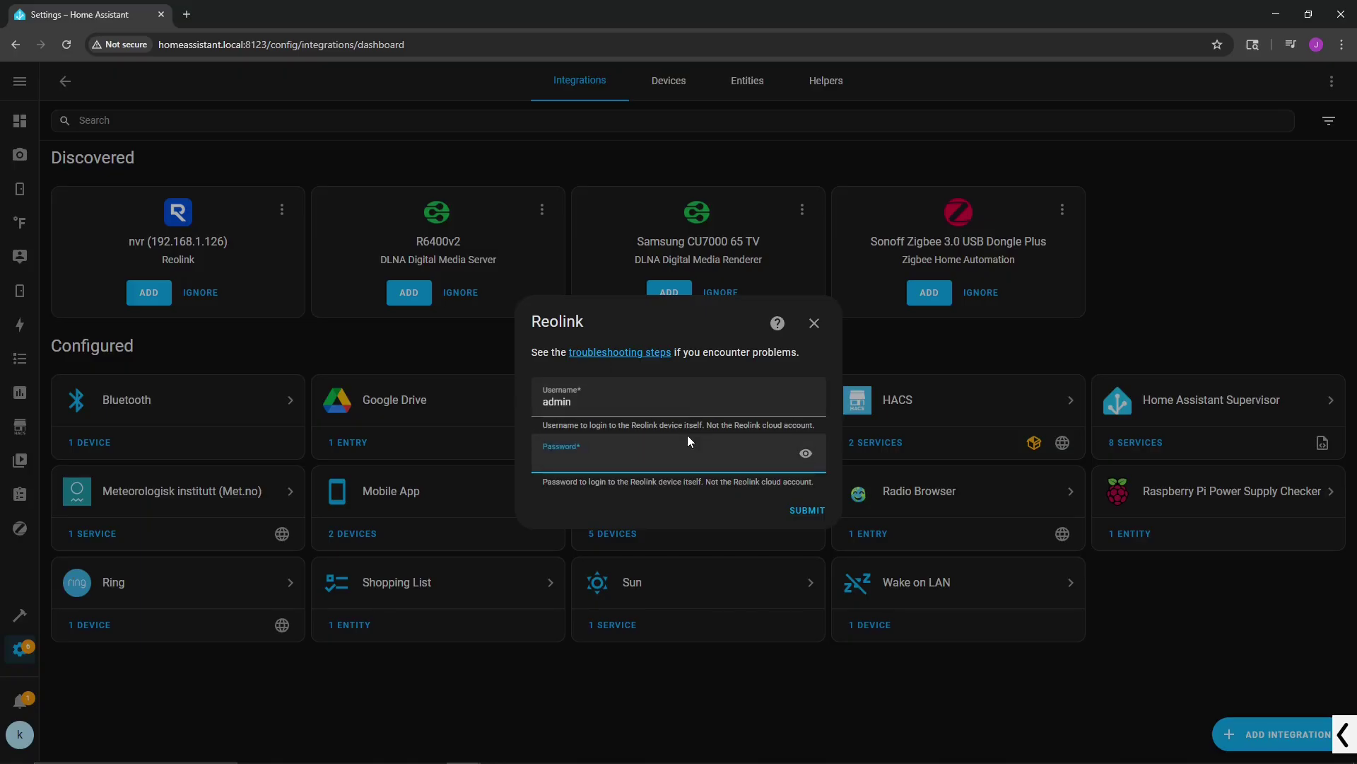
type("••••••")
left_click(815, 511)
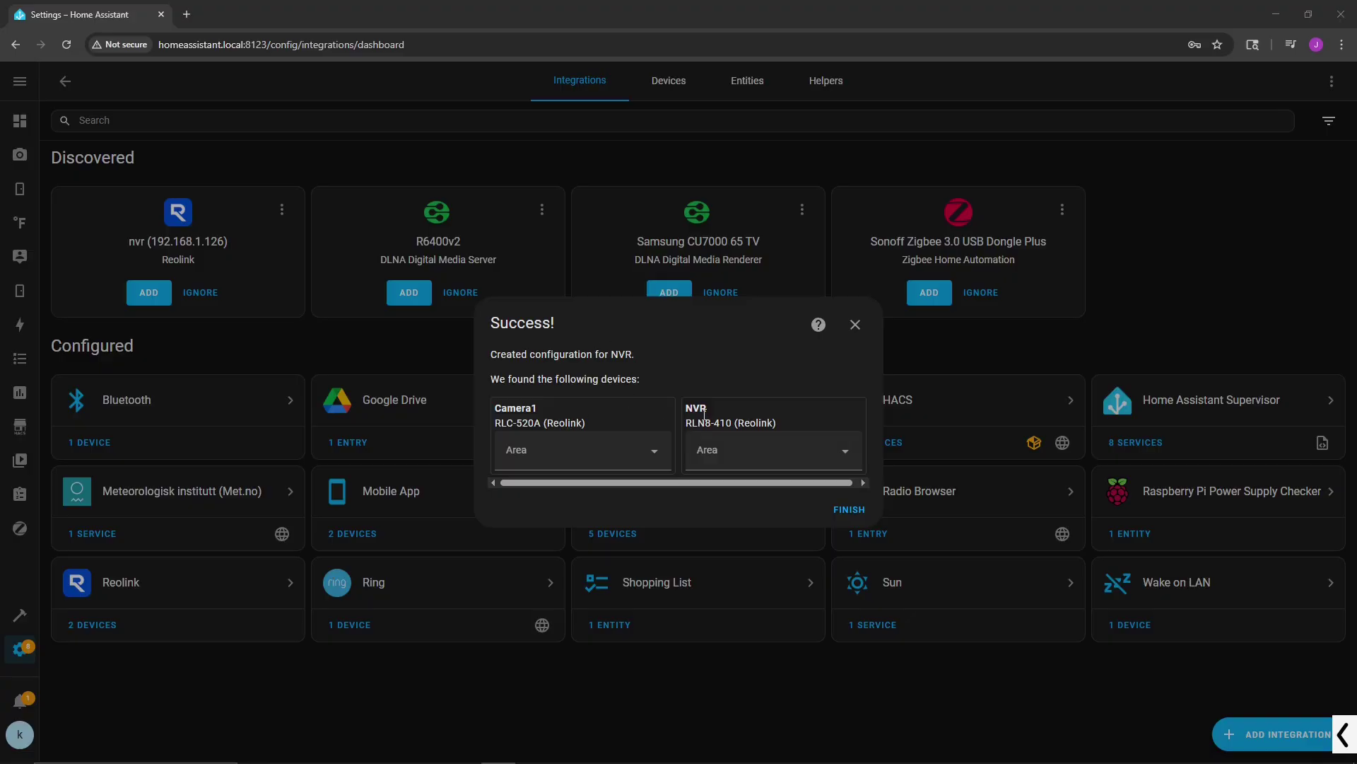
left_click(850, 514)
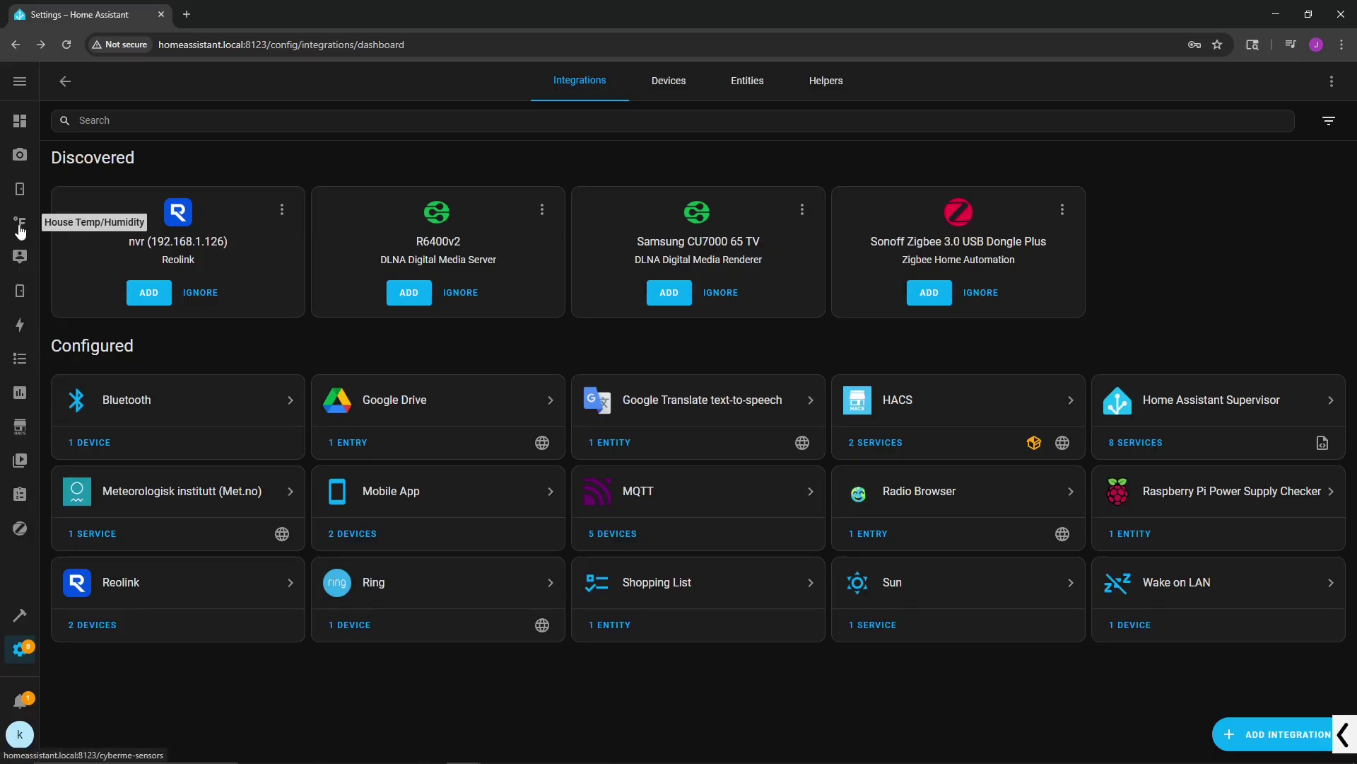
Step: Delete the Security Camera section from the Test dashboard's Home view
left_click(20, 291)
left_click(1332, 81)
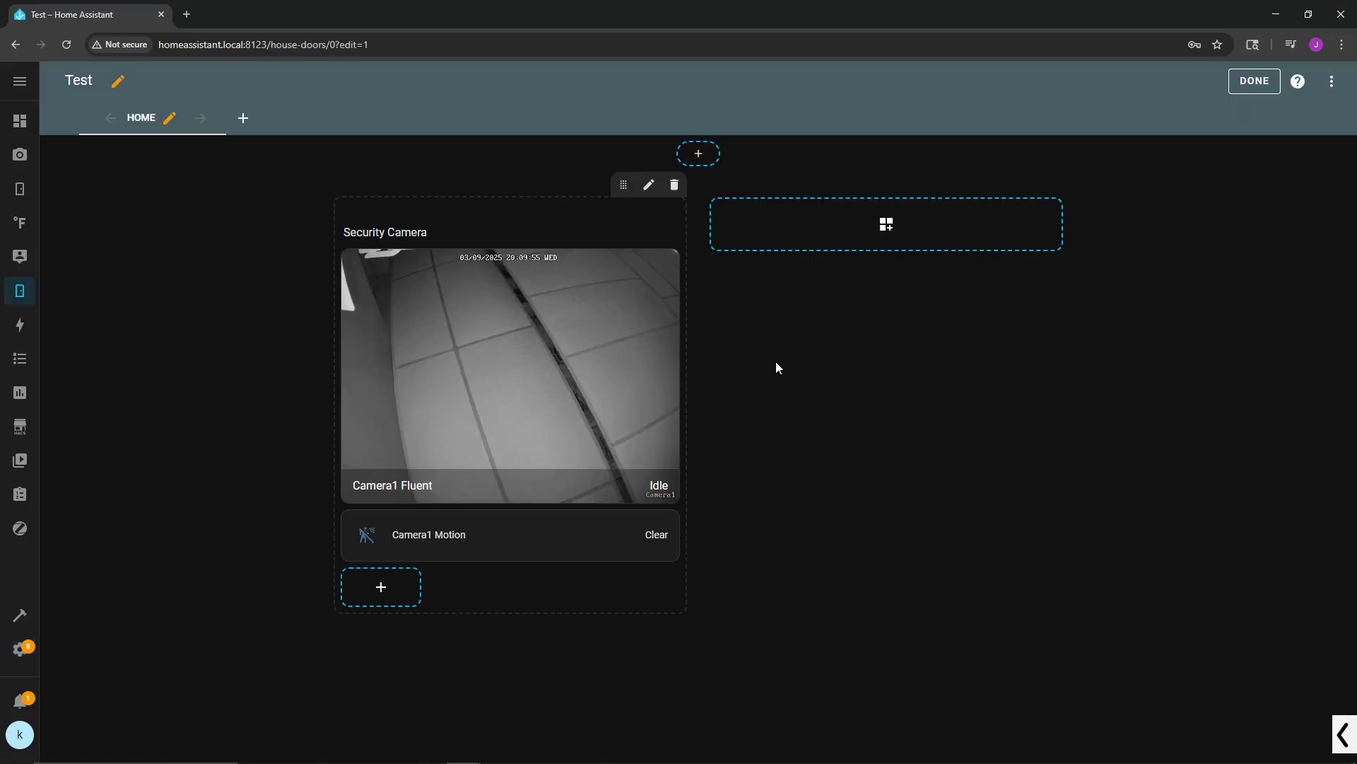
left_click(674, 185)
left_click(743, 437)
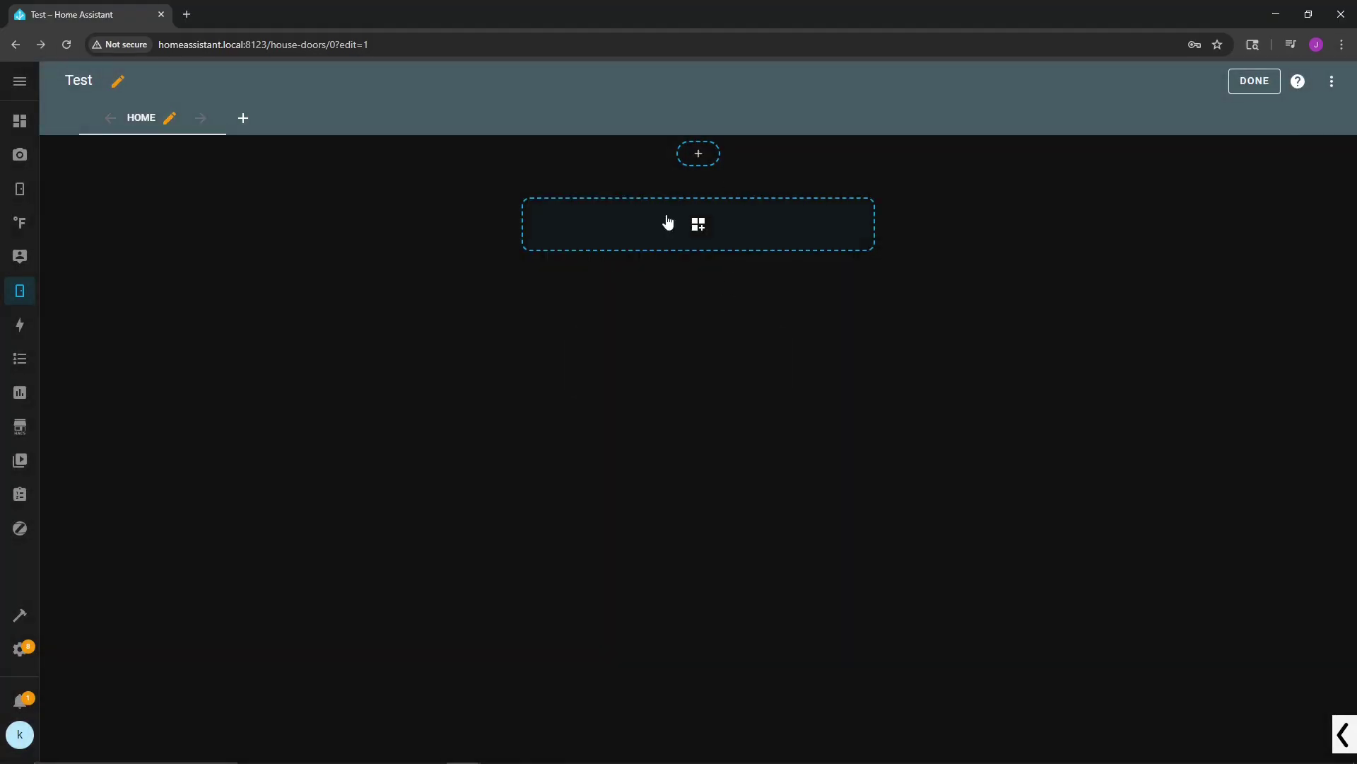
Step: Create a new section on the Home view and search the entities to add for "camera"
left_click(685, 230)
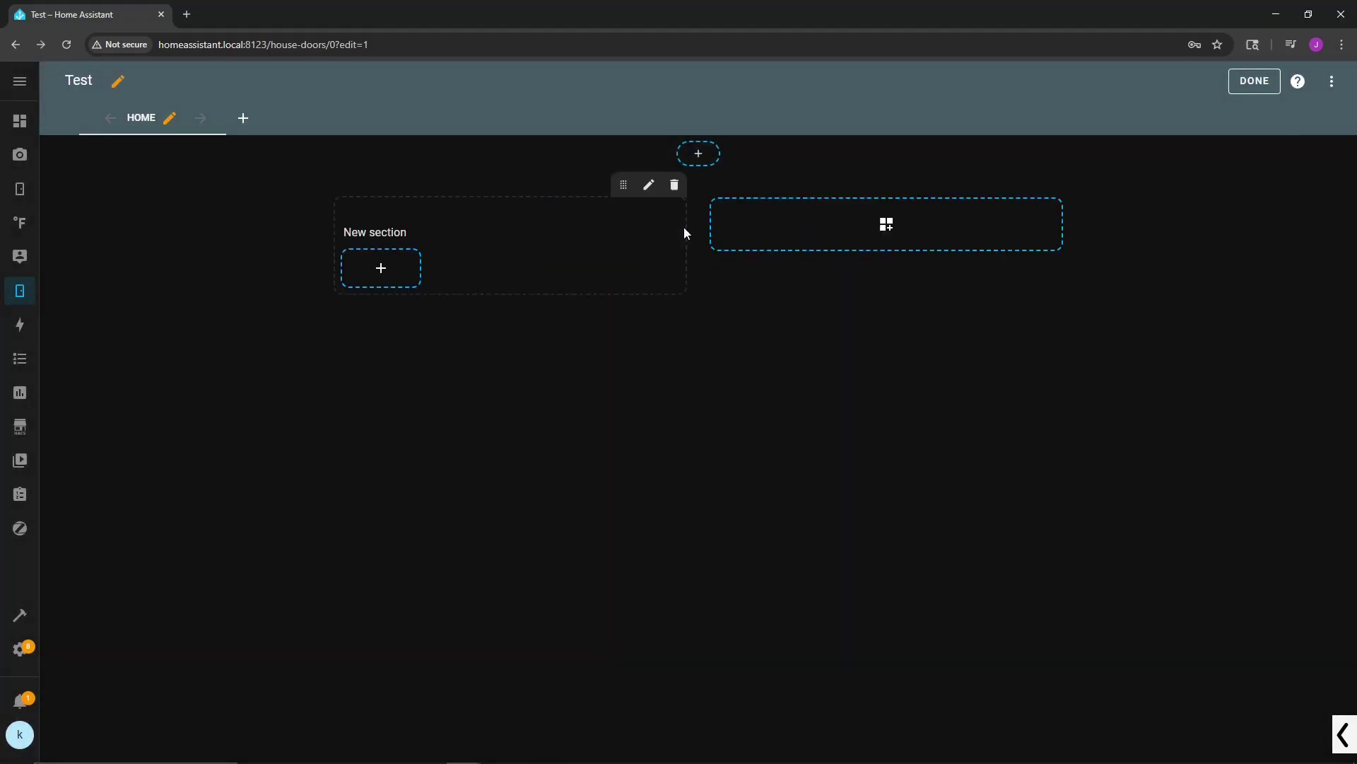
left_click(379, 274)
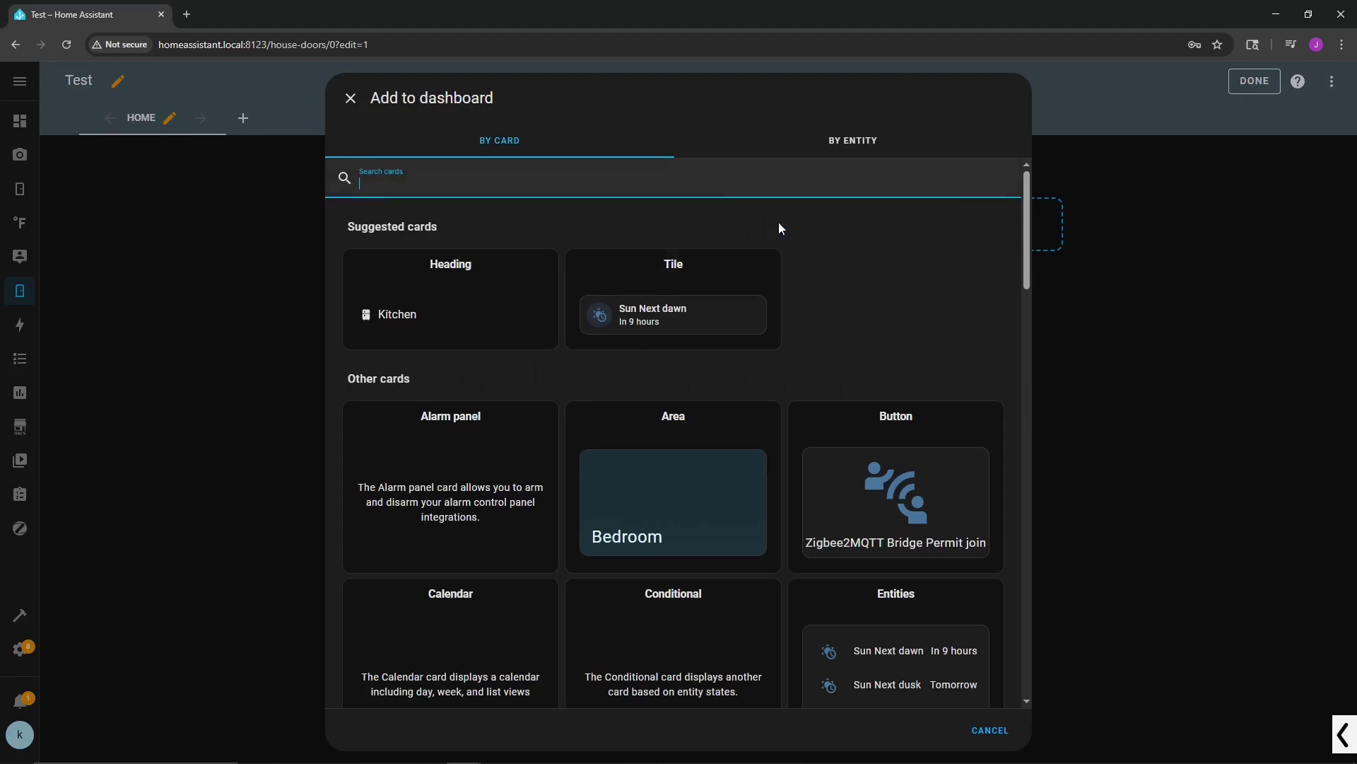
left_click(873, 151)
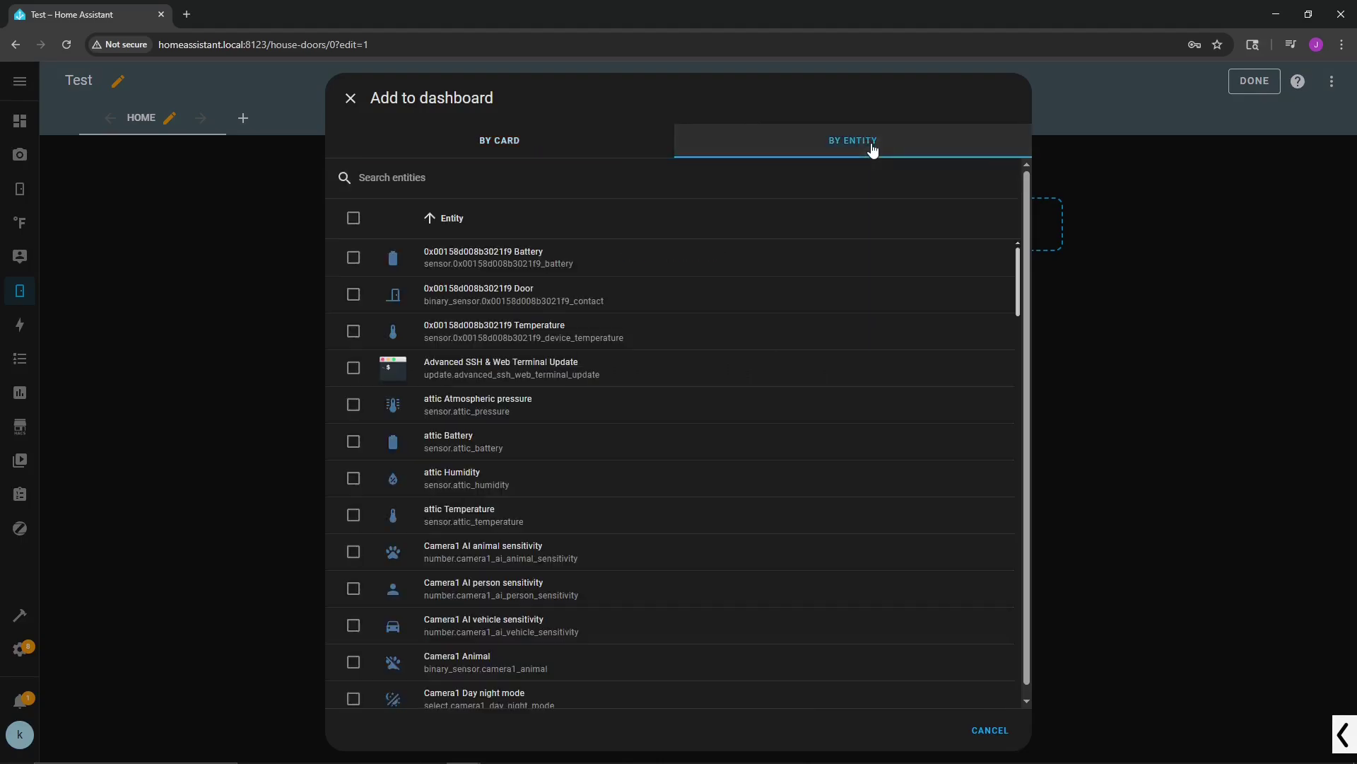
type("camera")
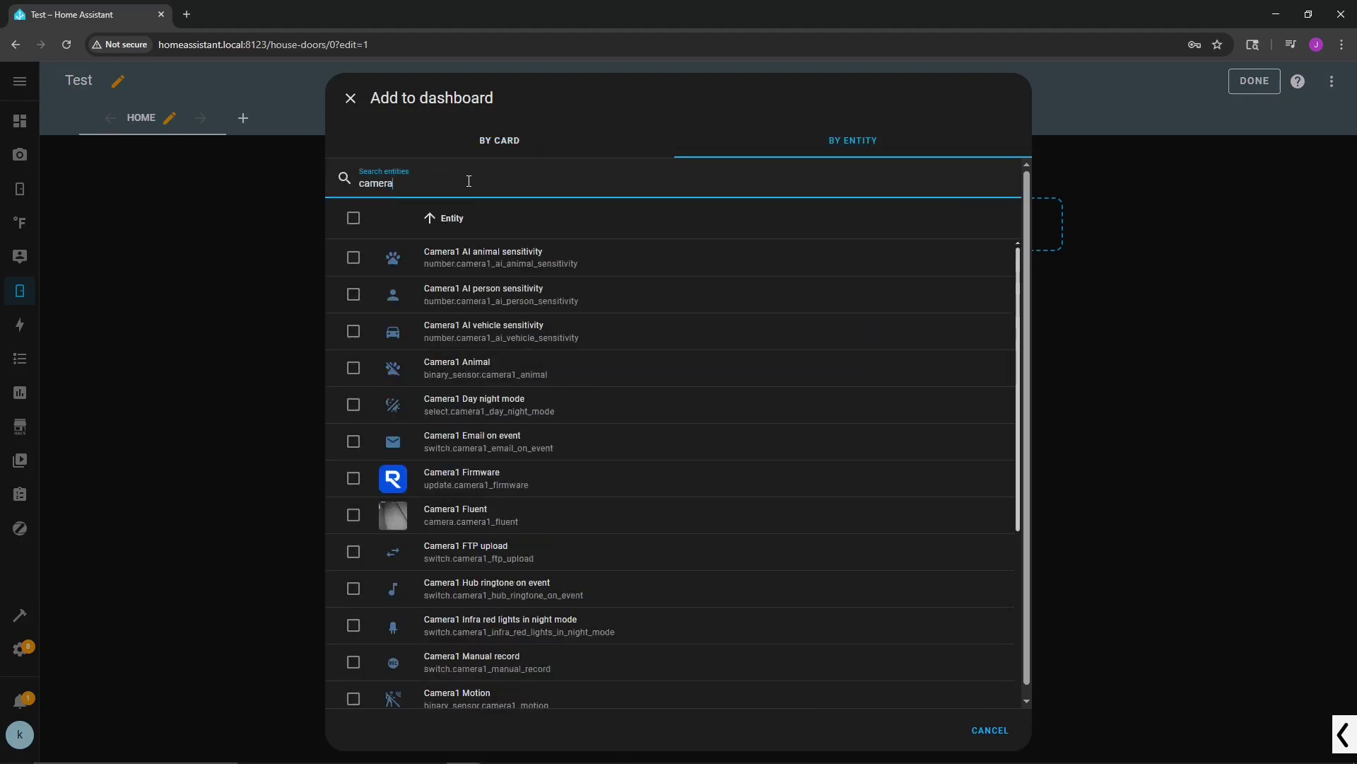
Step: Add cards for the Camera1 Fluent and Camera1 Motion entities to the new section and finish editing the dashboard
scroll(485, 536, "down", 1)
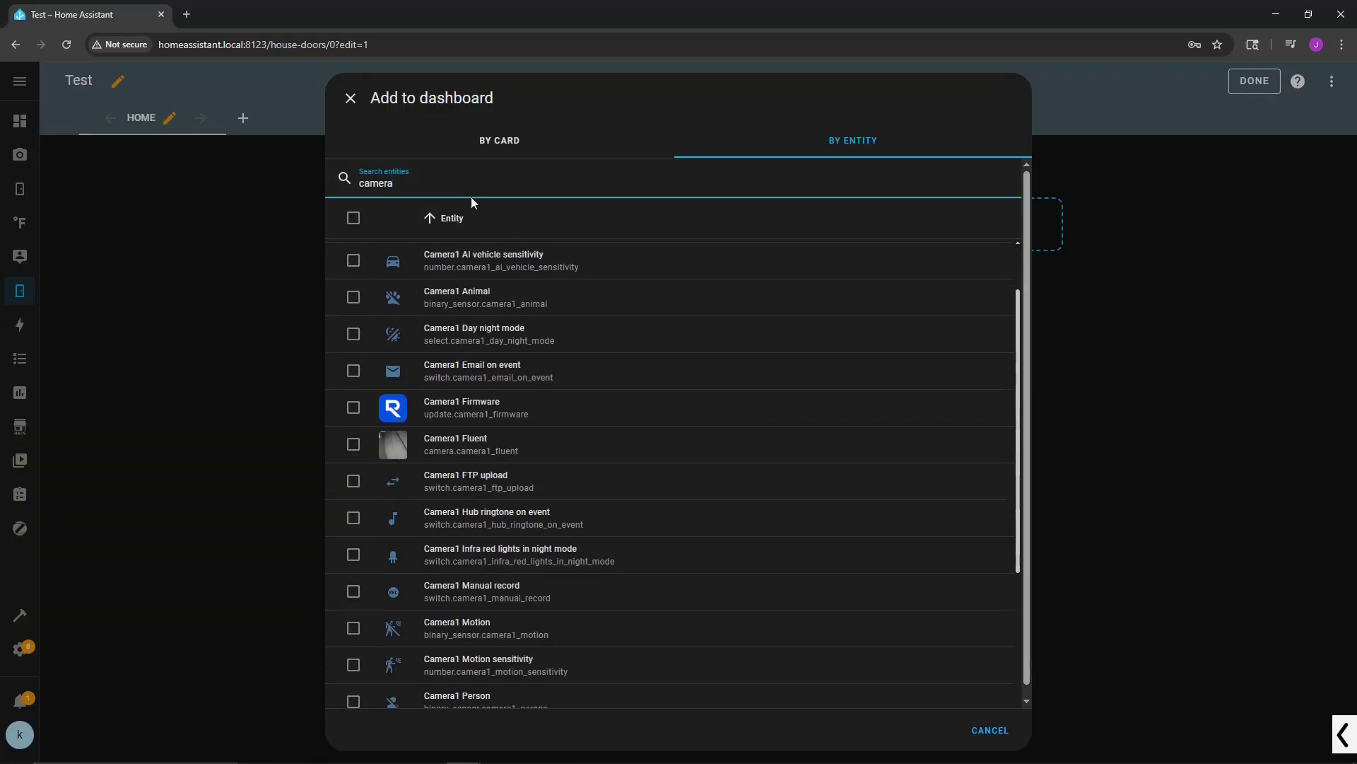
scroll(476, 533, "down", 3)
scroll(481, 530, "up", 3)
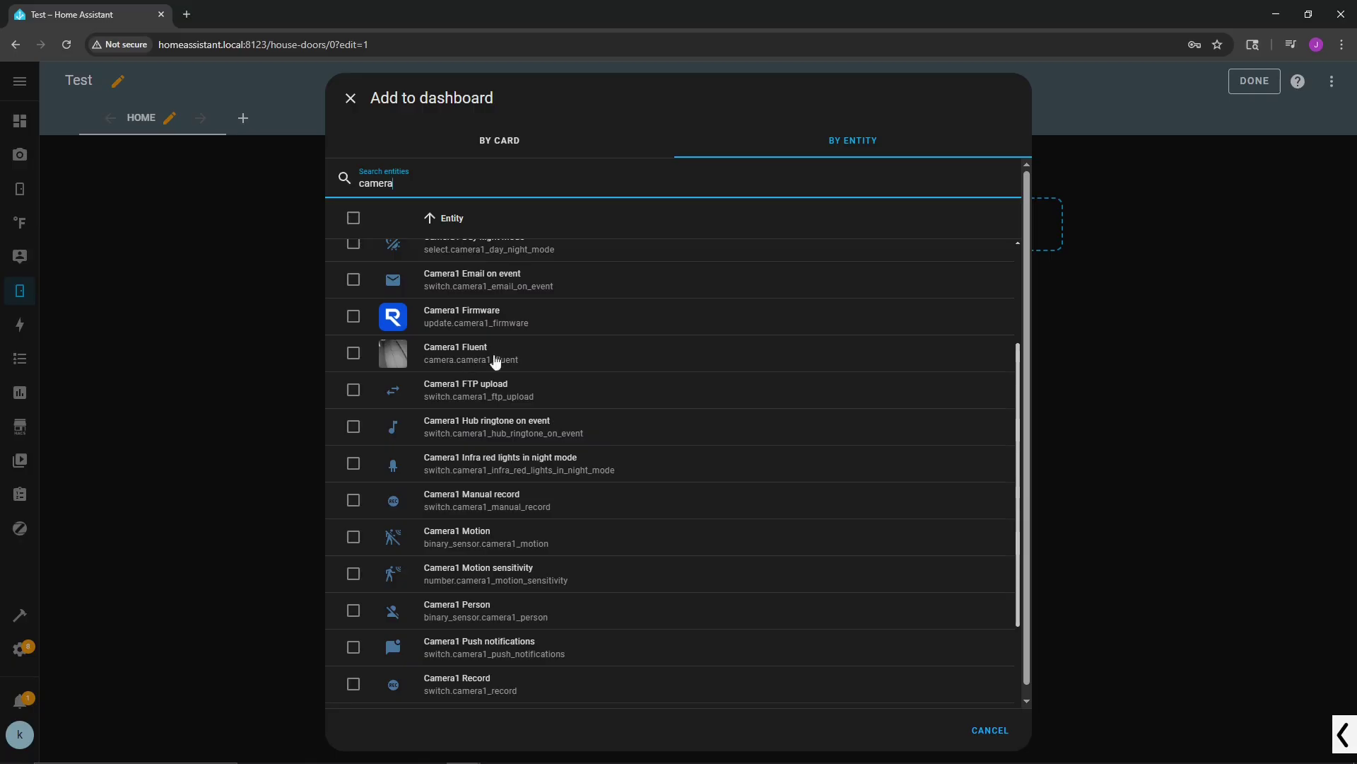
left_click(355, 357)
scroll(514, 402, "down", 1)
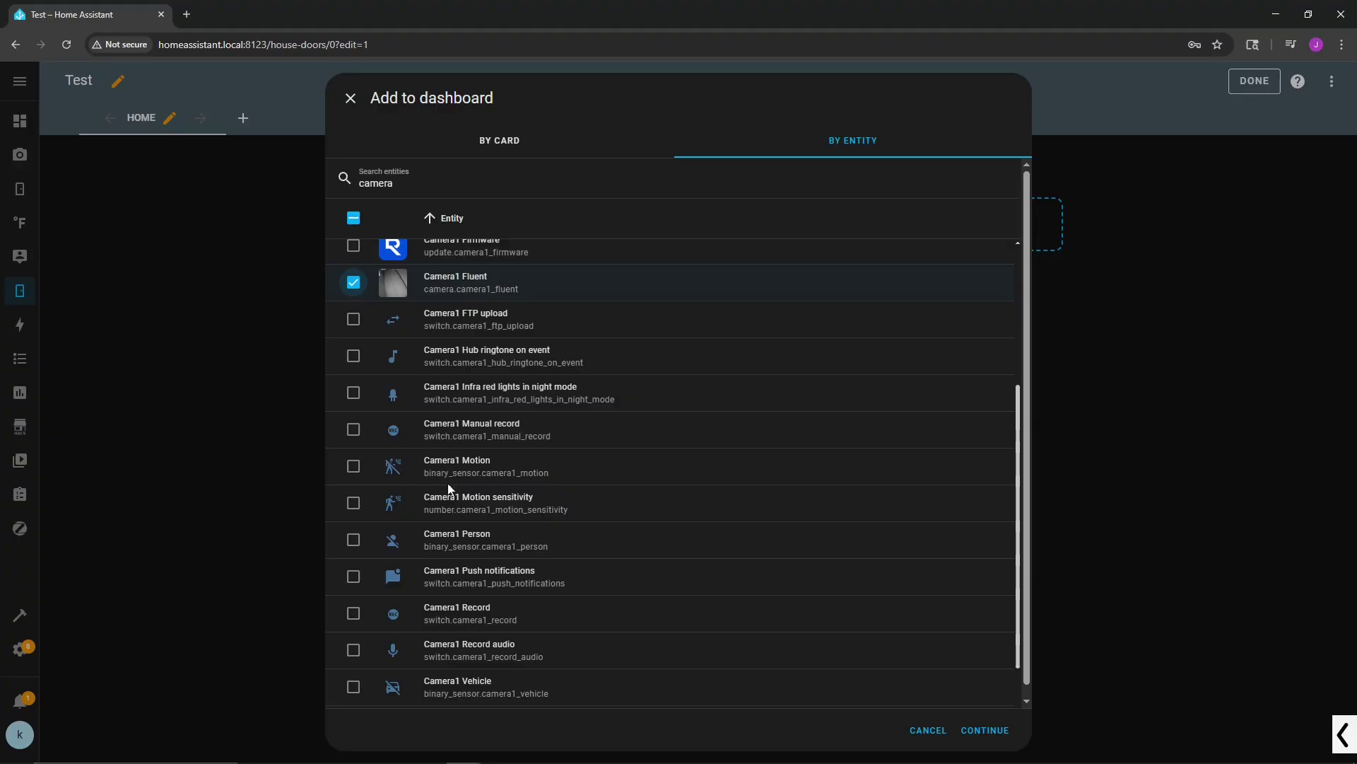
left_click(353, 466)
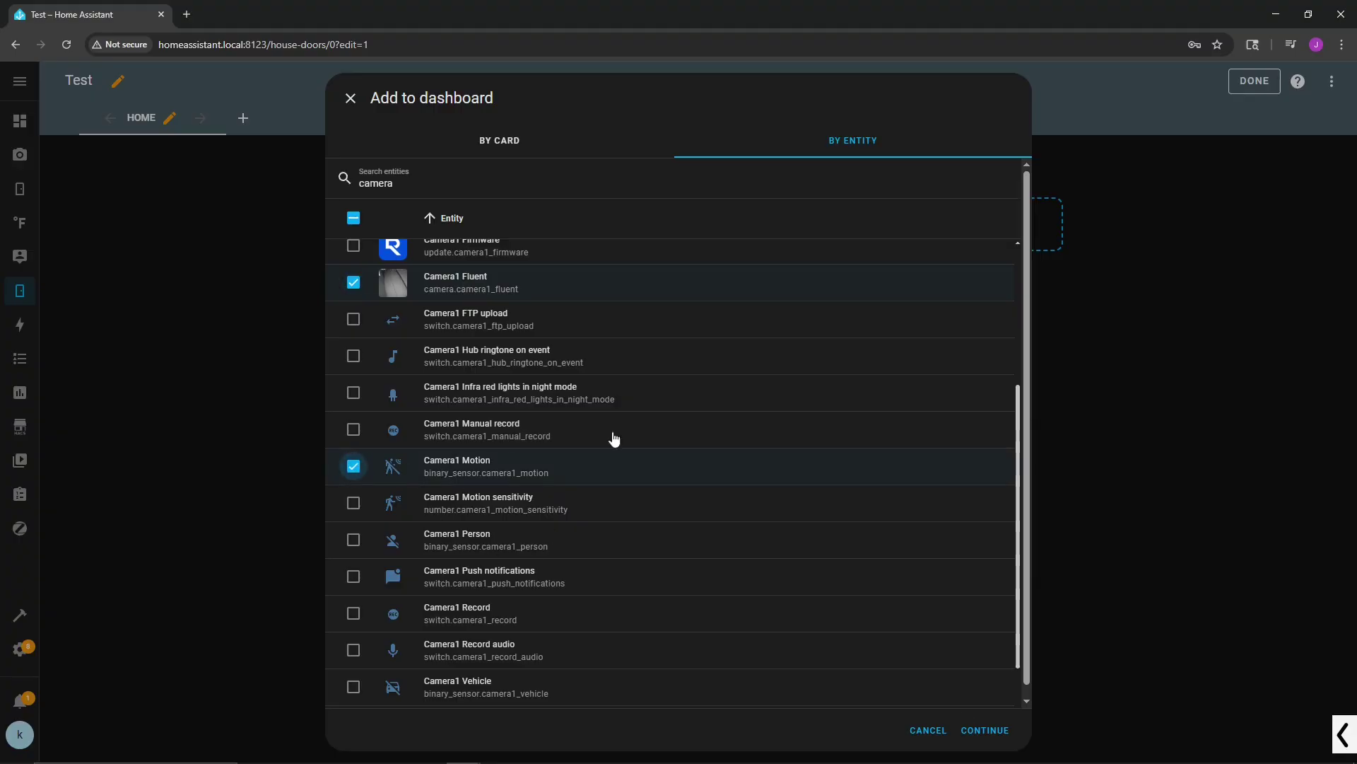
left_click(982, 730)
left_click(769, 560)
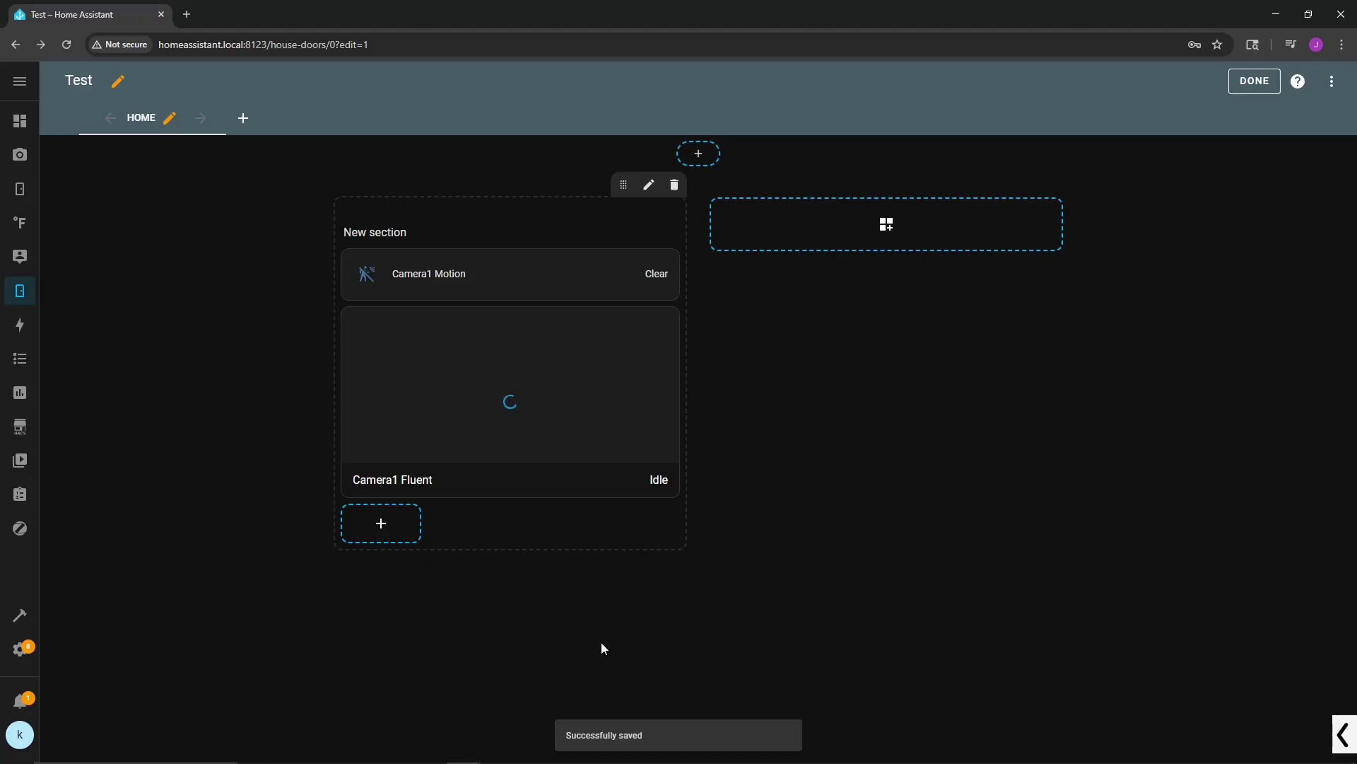
key("Escape")
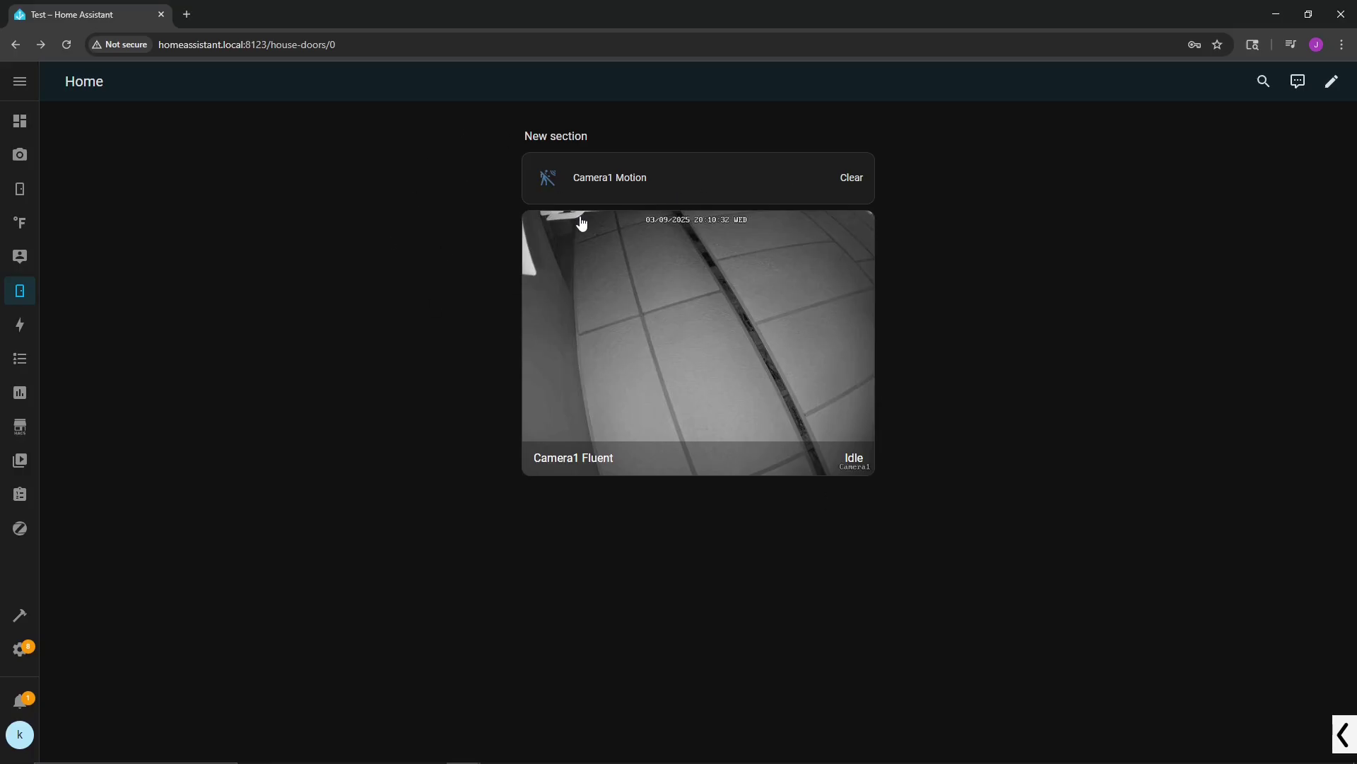
Step: Rename the new section's heading to "Outdoor Front Camera" and save the dashboard
left_click(1331, 81)
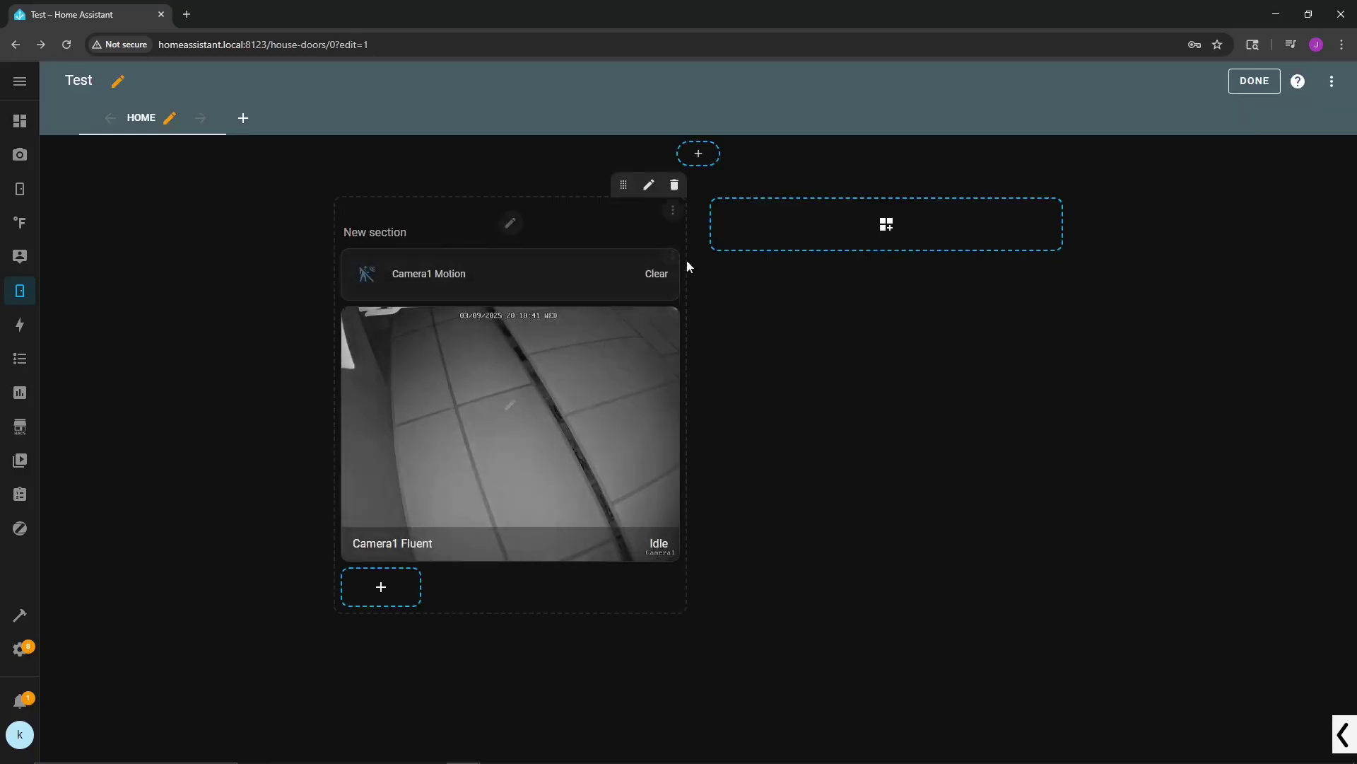
left_click(508, 223)
triple_click(382, 322)
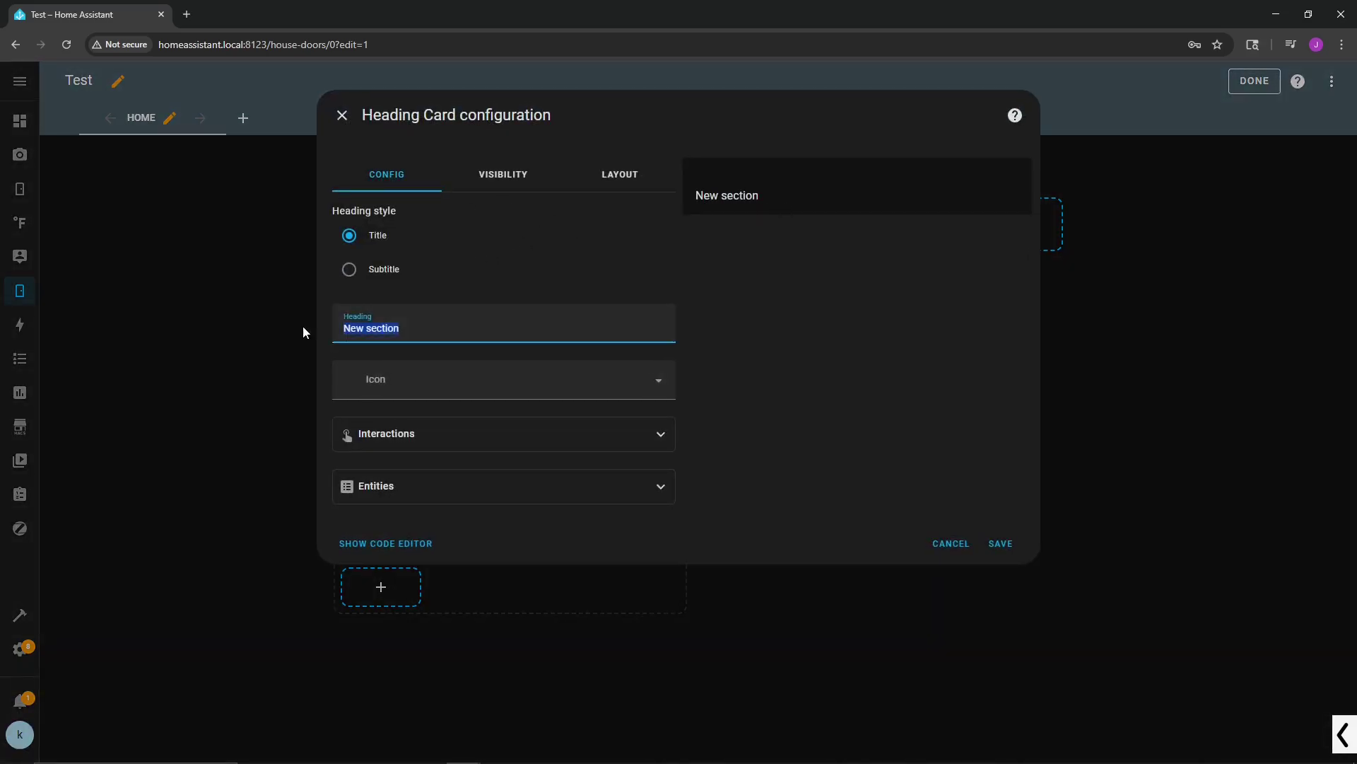
type("Outdoor Front Ca")
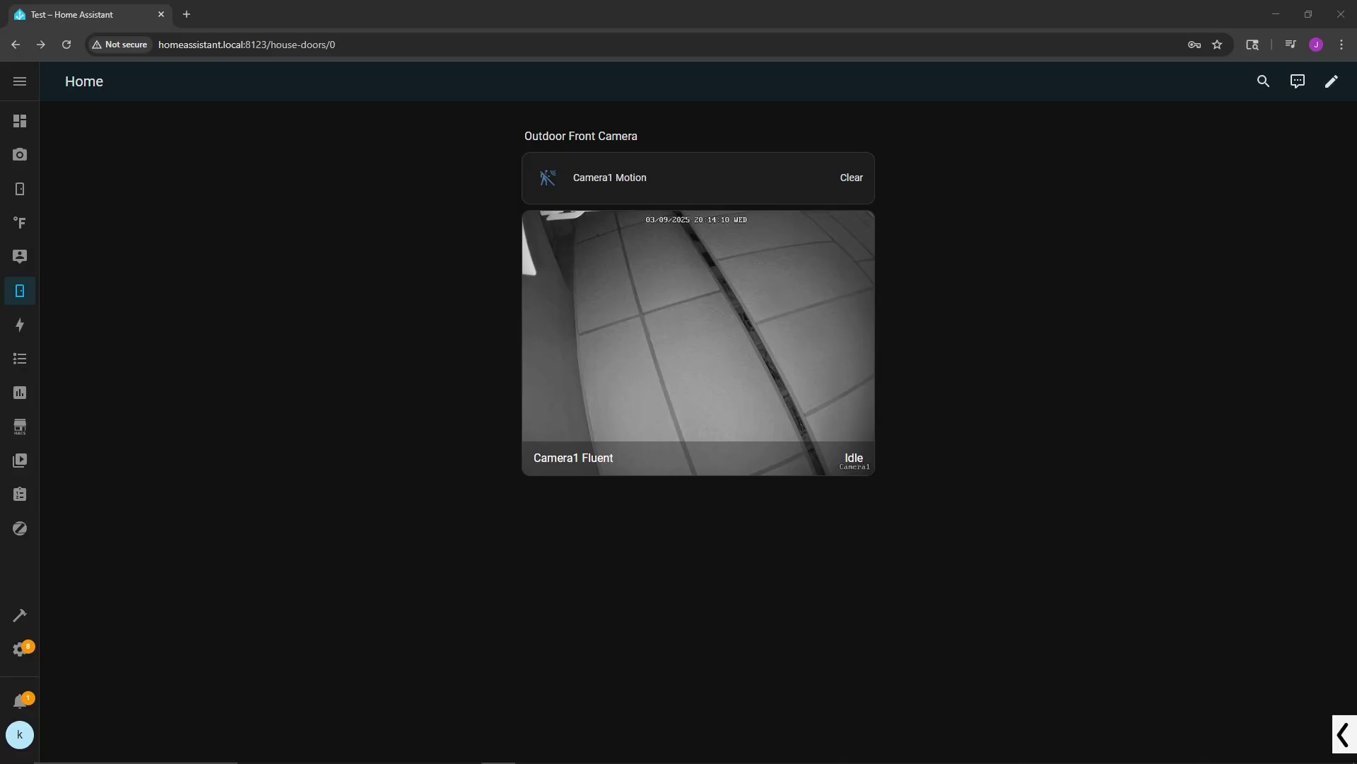
Step: Create a new empty automation from scratch in the automations and scenes settings
left_click(19, 649)
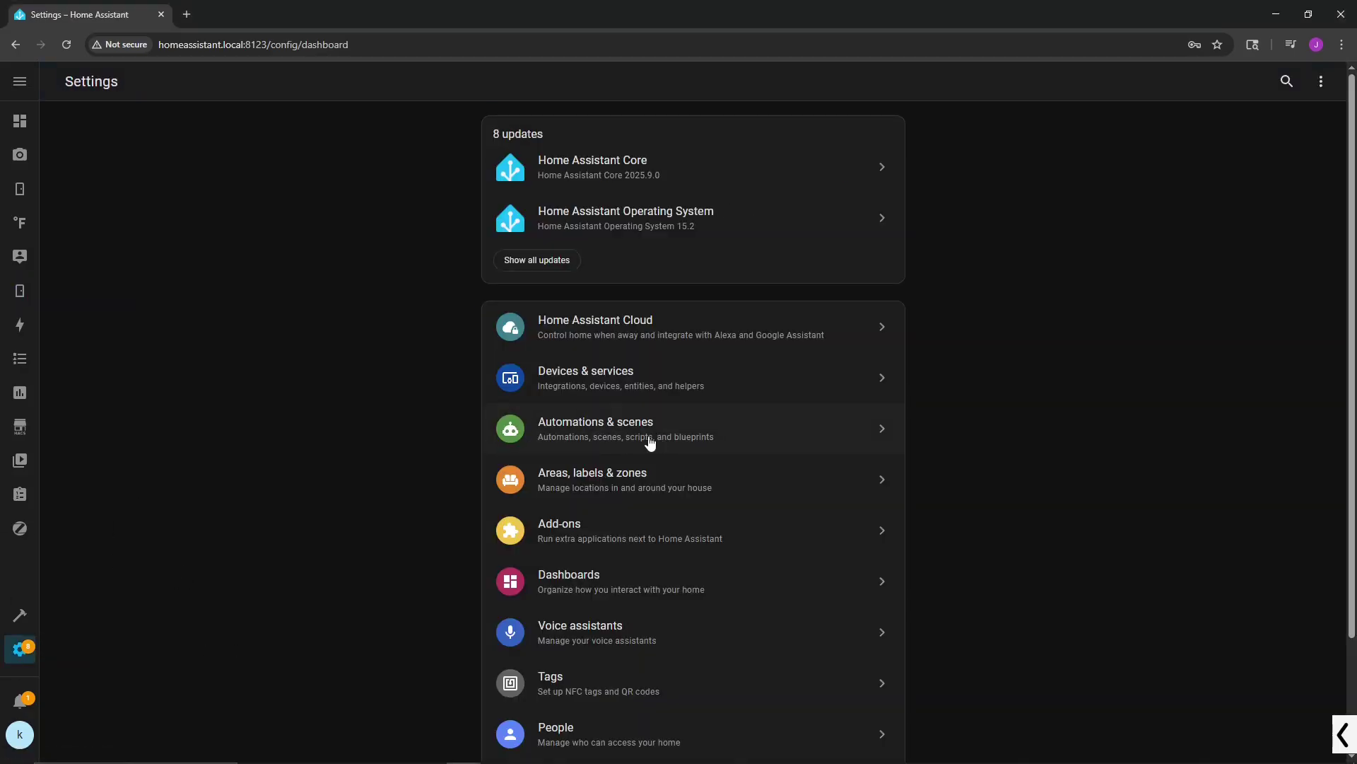
left_click(634, 440)
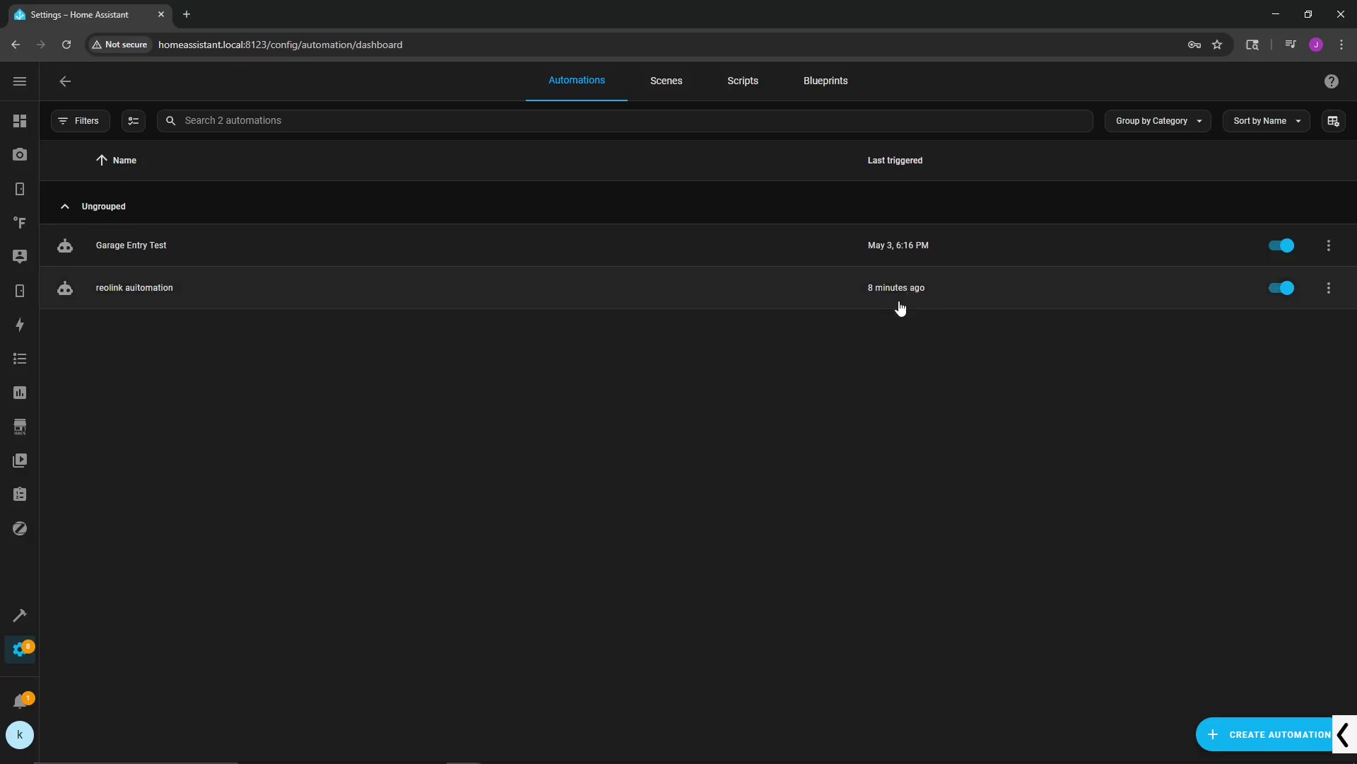
left_click(1218, 747)
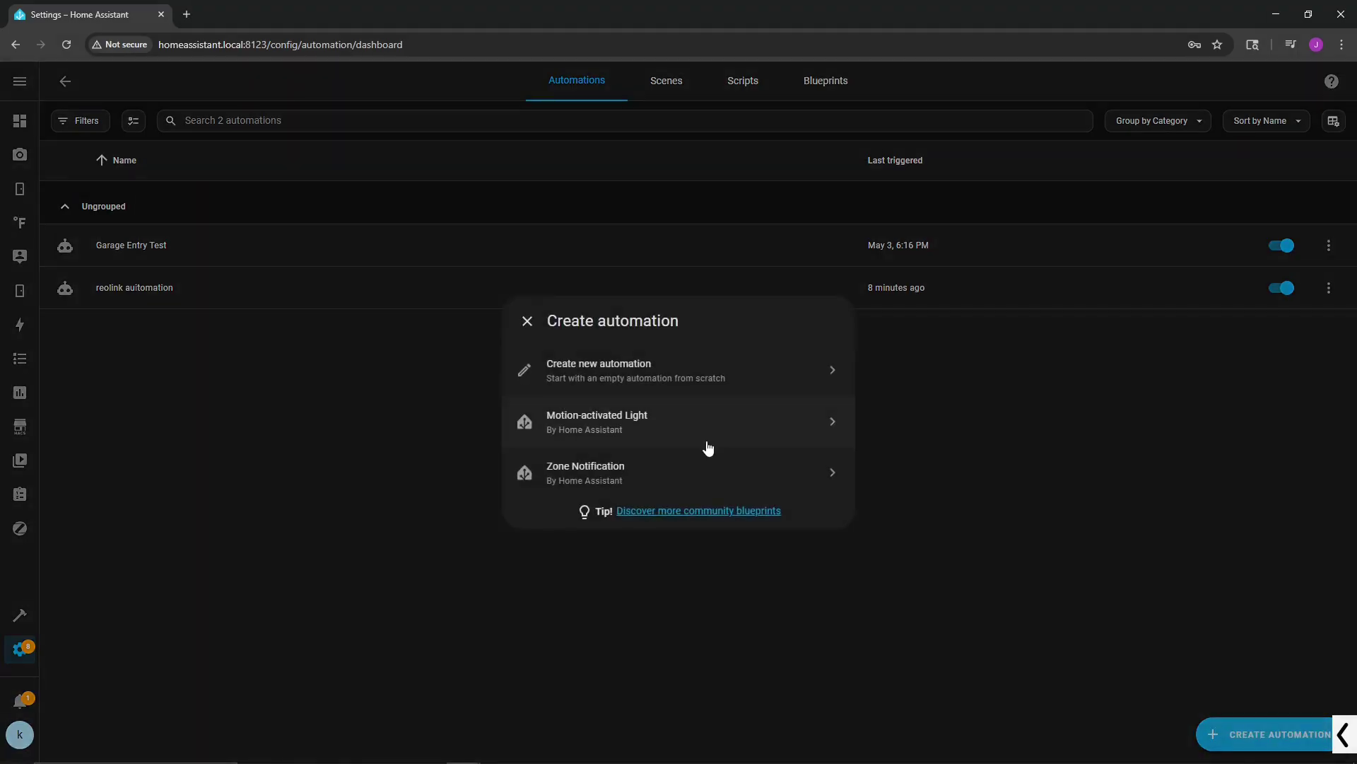
left_click(575, 376)
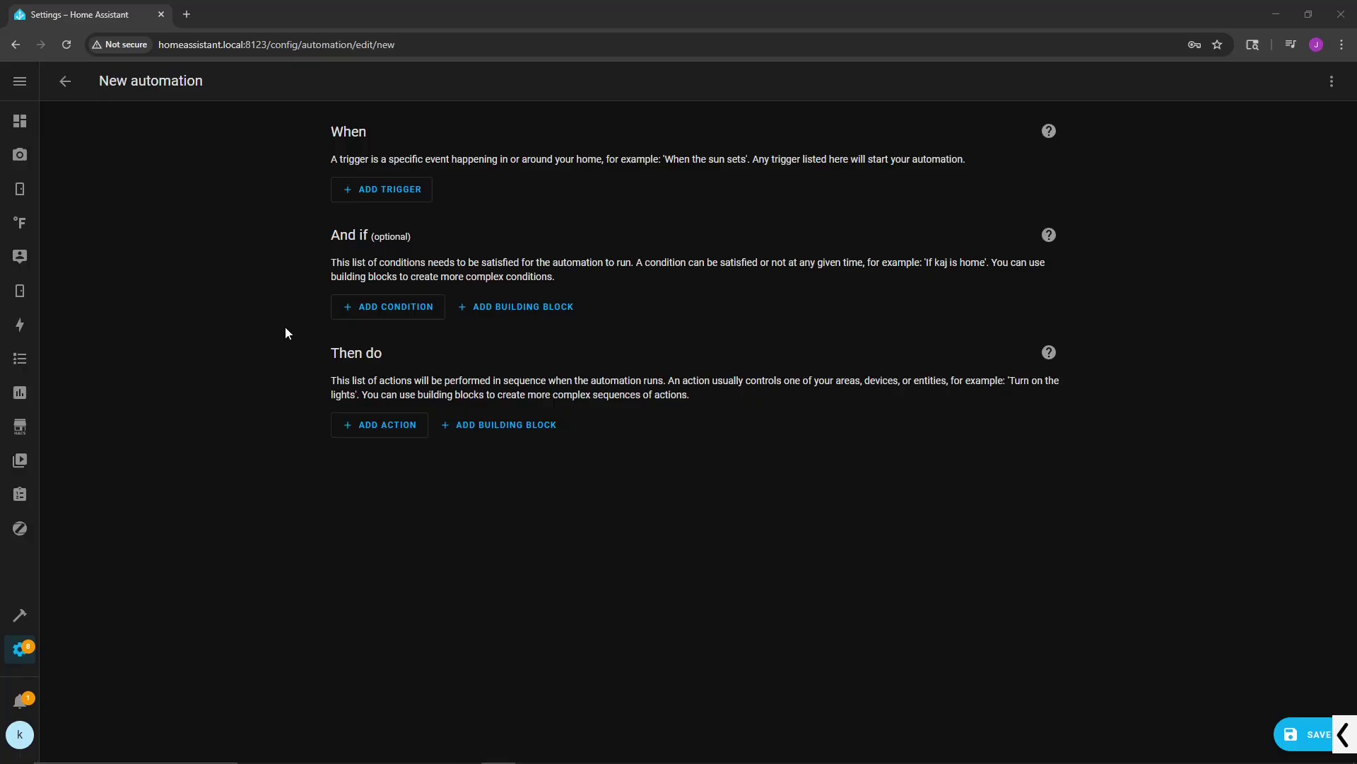
Step: Add a State trigger to the new automation
left_click(401, 193)
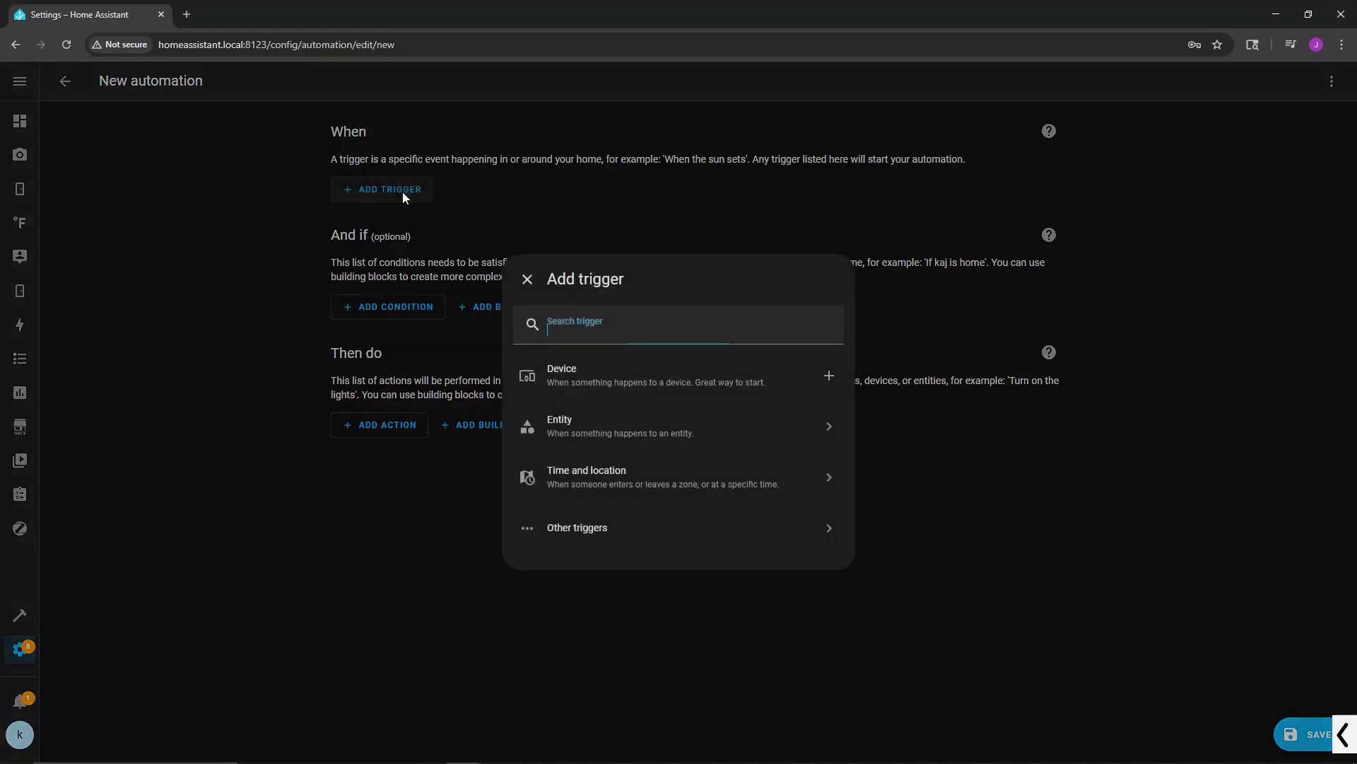
left_click(577, 424)
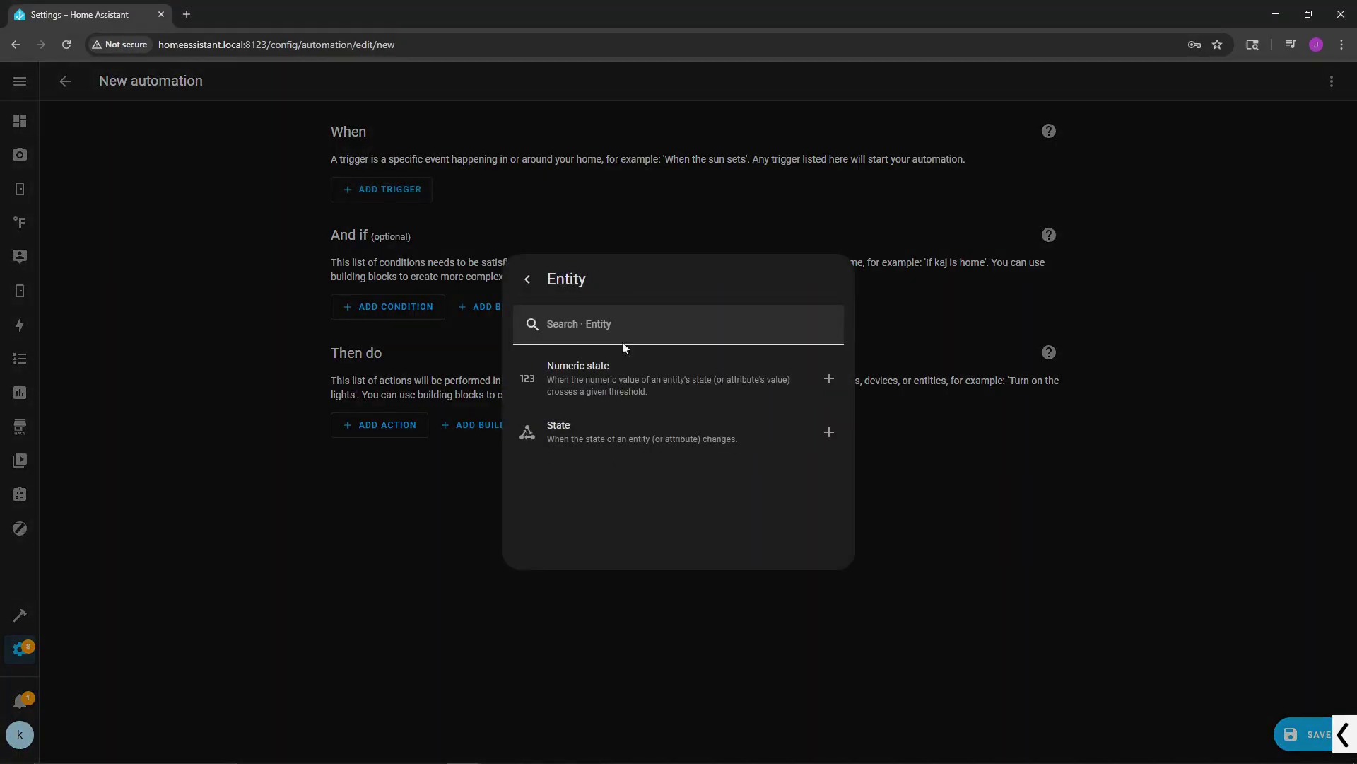
left_click(529, 283)
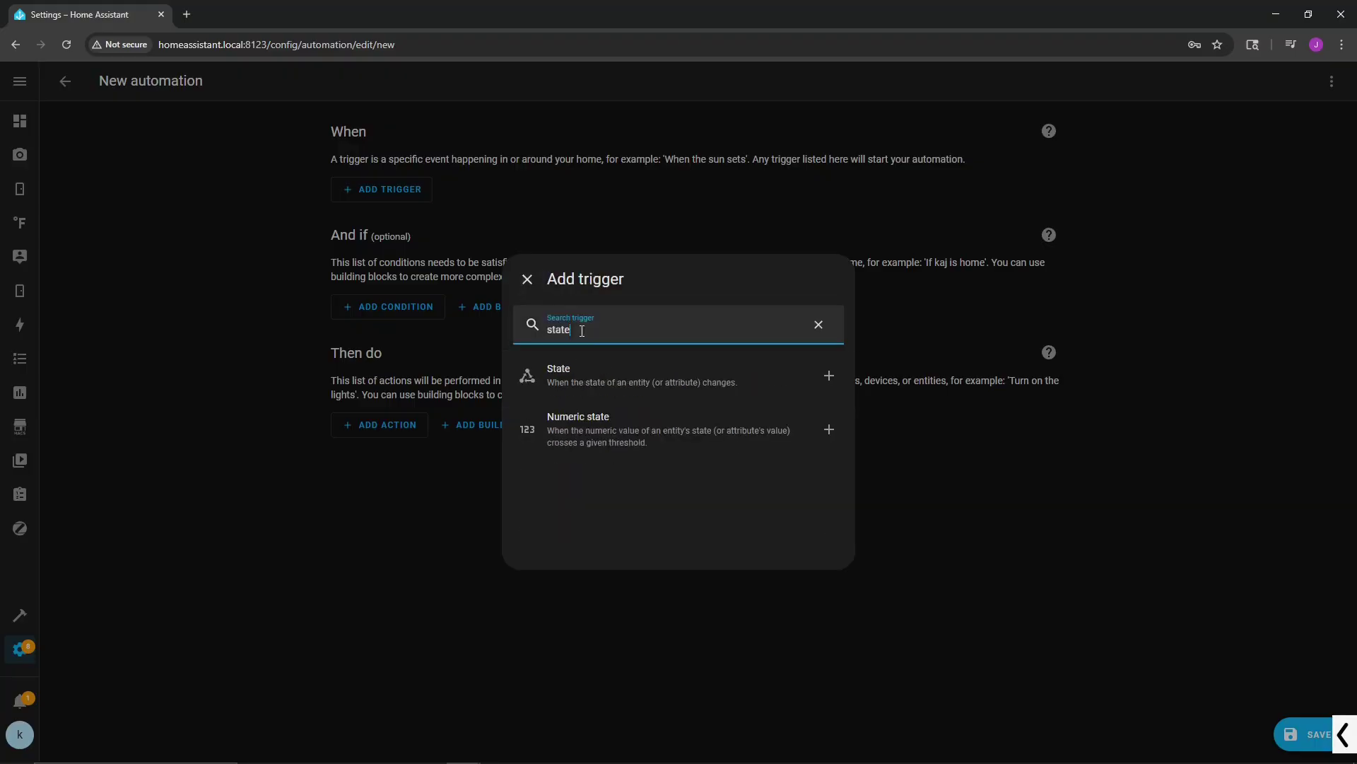
left_click(558, 387)
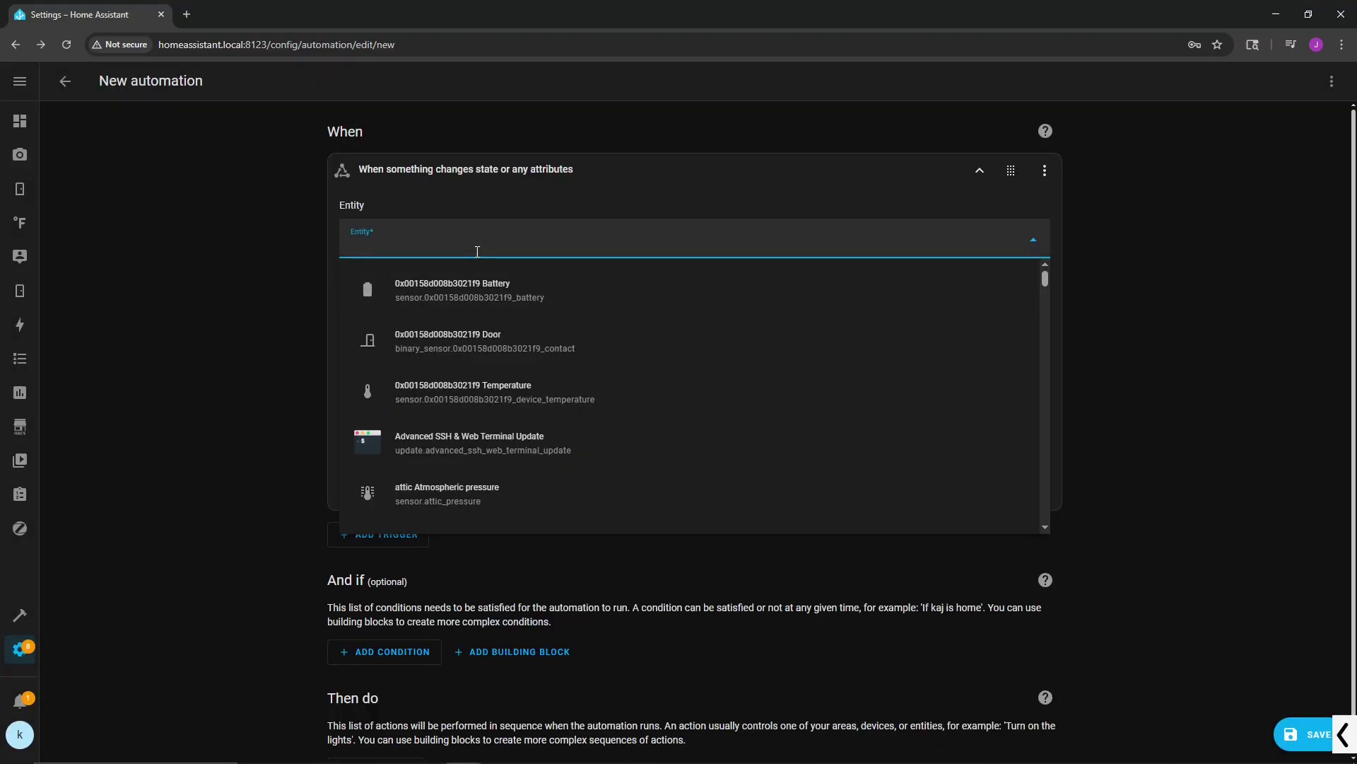
Step: Set the trigger's entity to Camera1 Motion and its From state to Clear
type("camera")
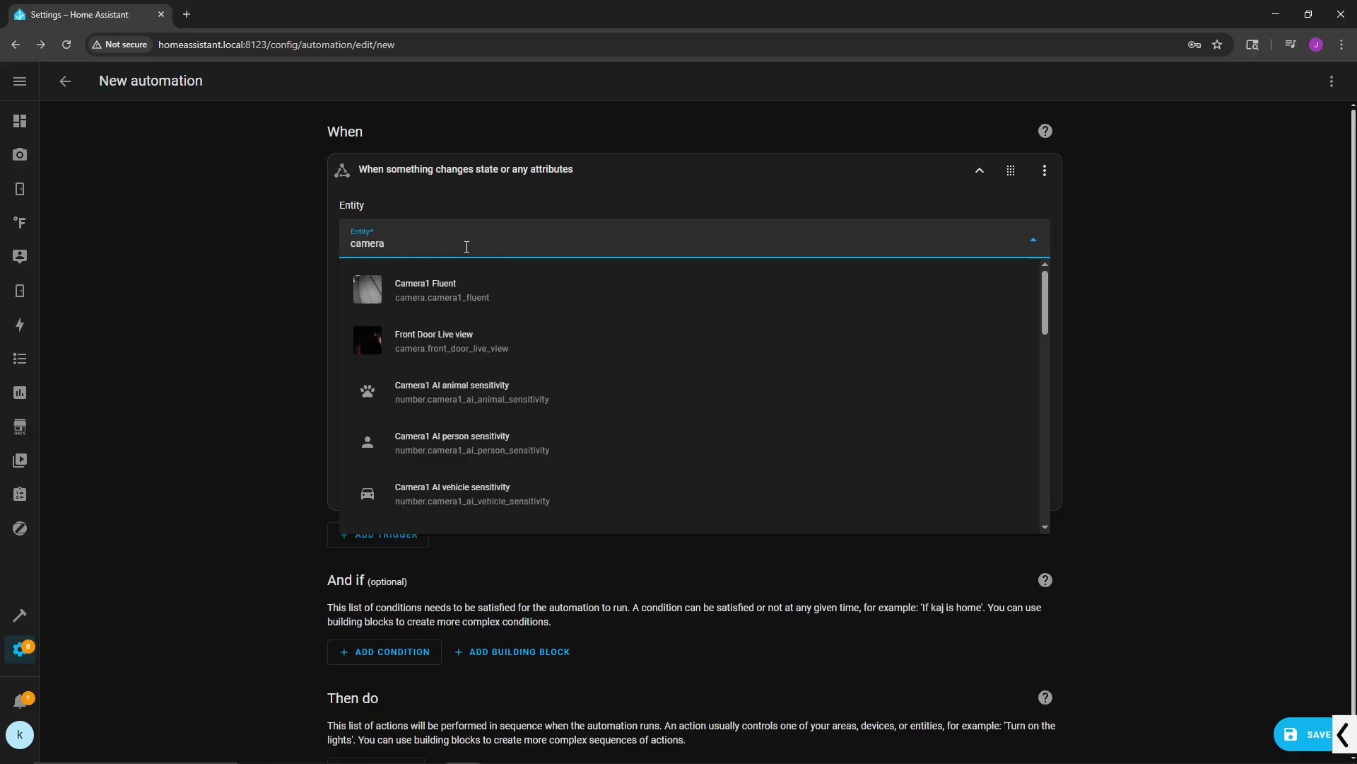
scroll(502, 305, "down", 2)
scroll(502, 305, "down", 4)
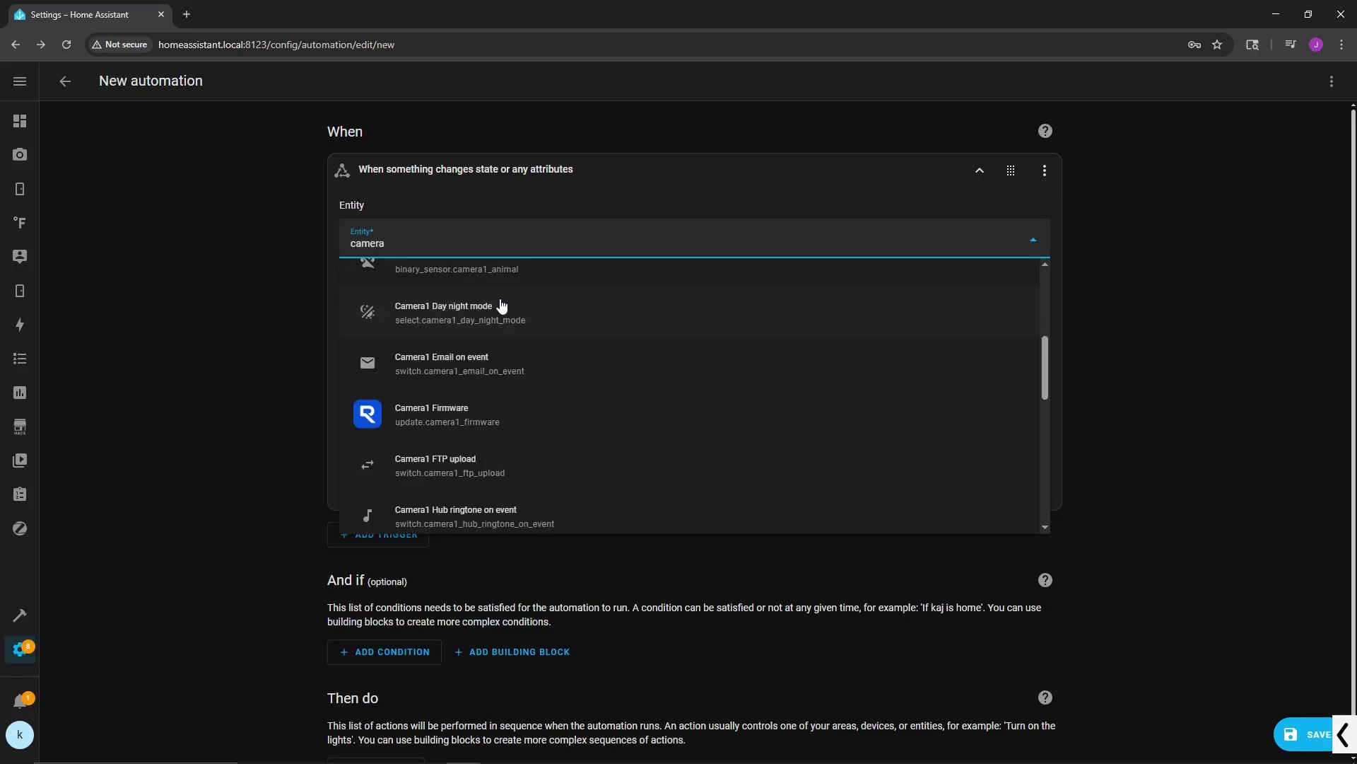
scroll(502, 305, "down", 2)
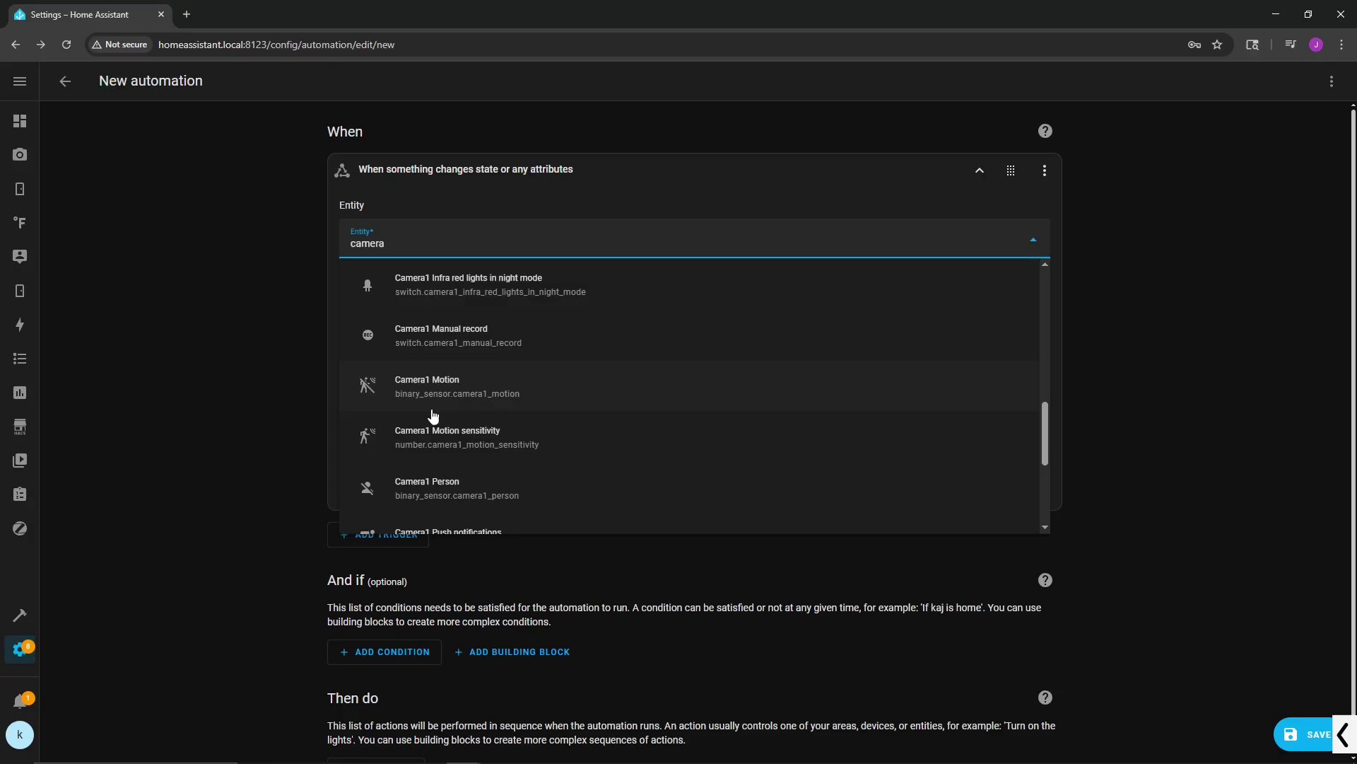
left_click(490, 400)
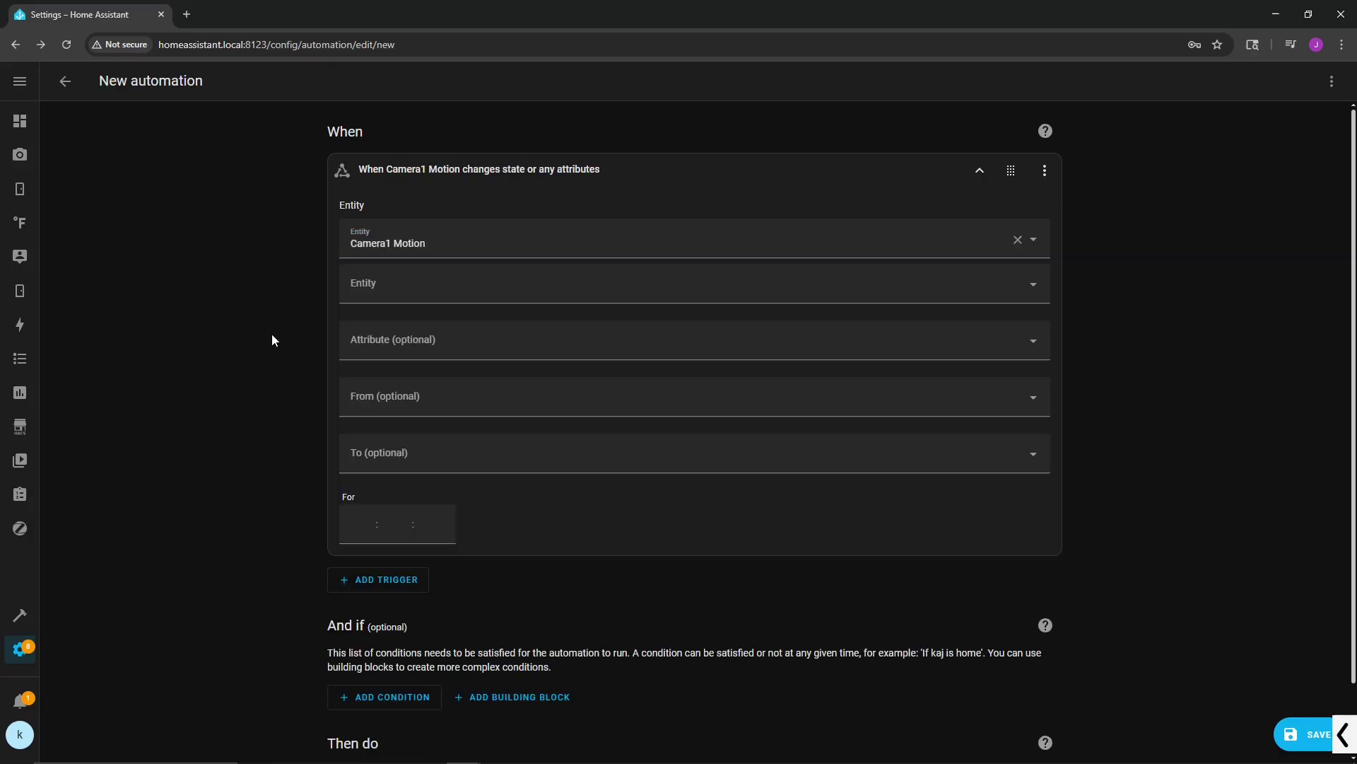
left_click(402, 407)
left_click(414, 505)
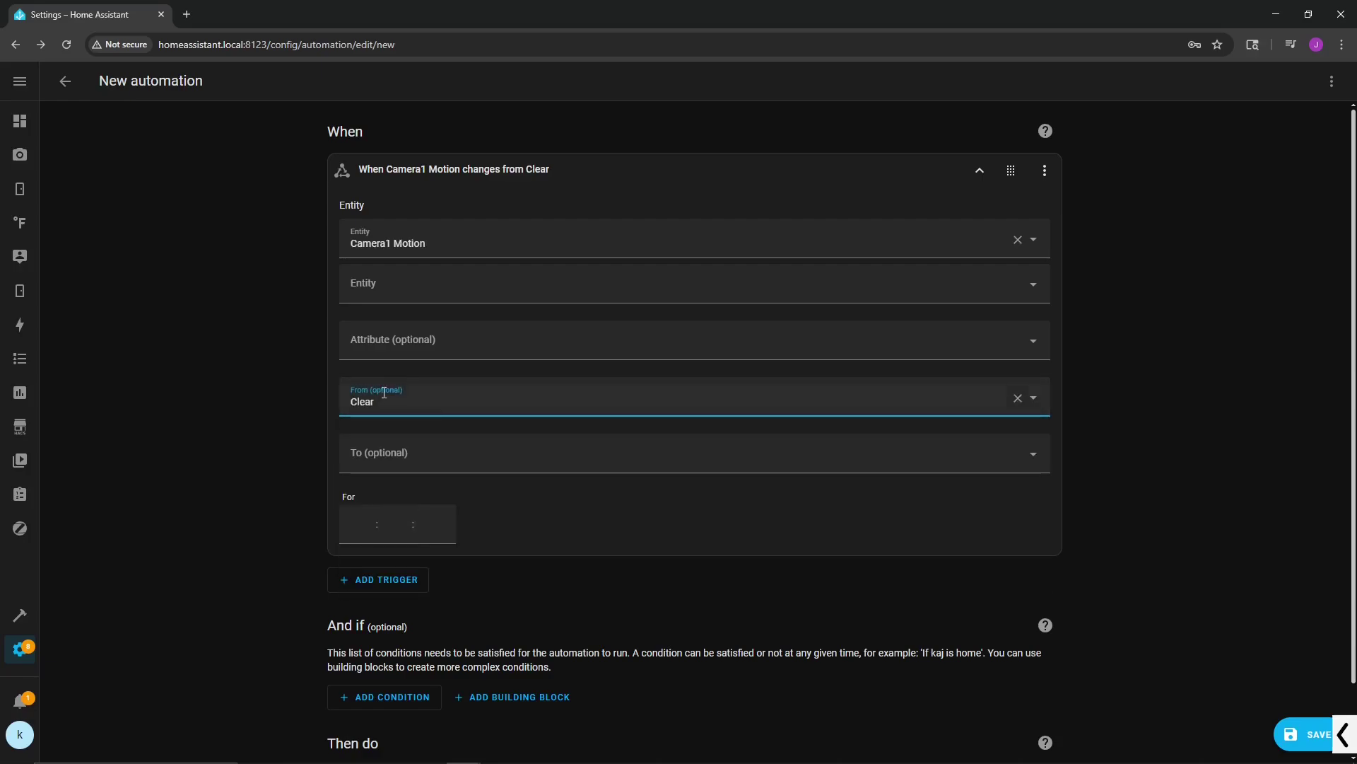
Step: Set the state trigger's To value to Detected
left_click(439, 467)
left_click(380, 528)
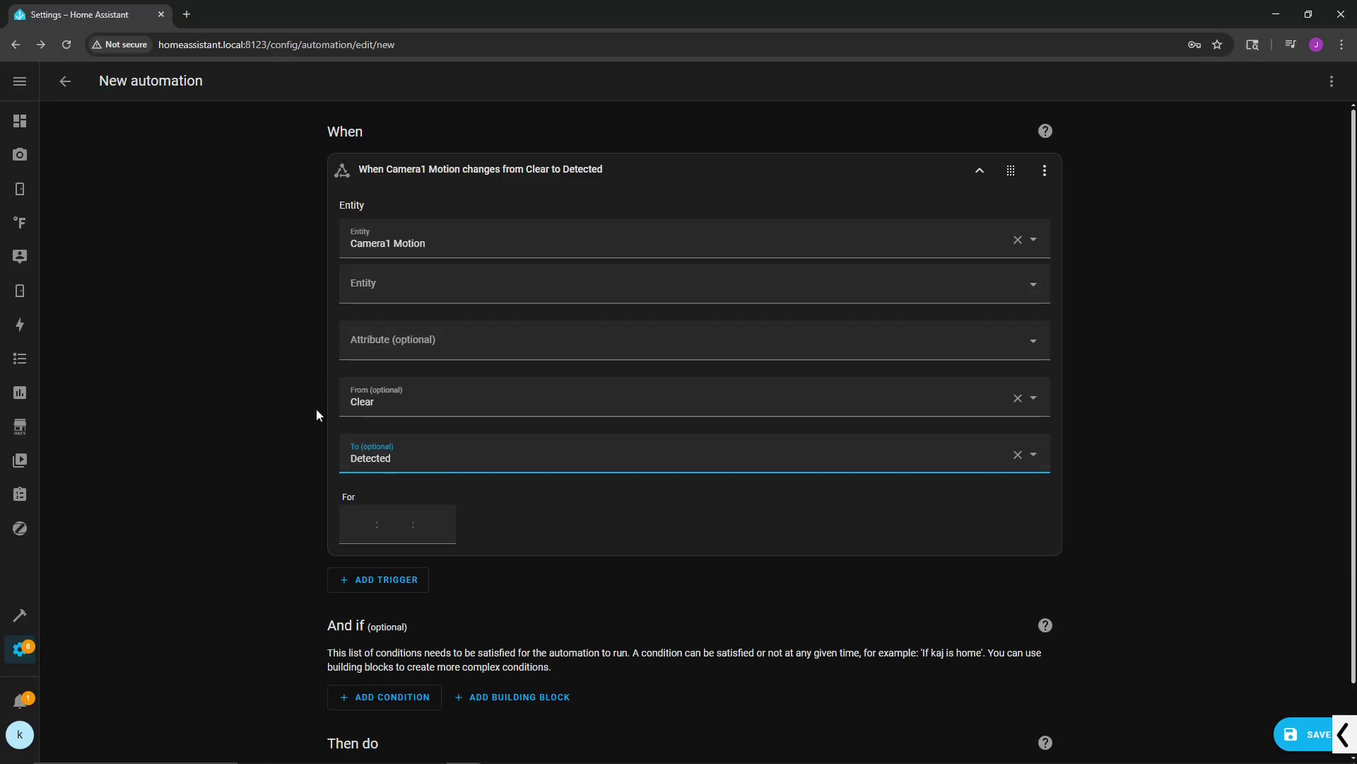
left_click(1185, 518)
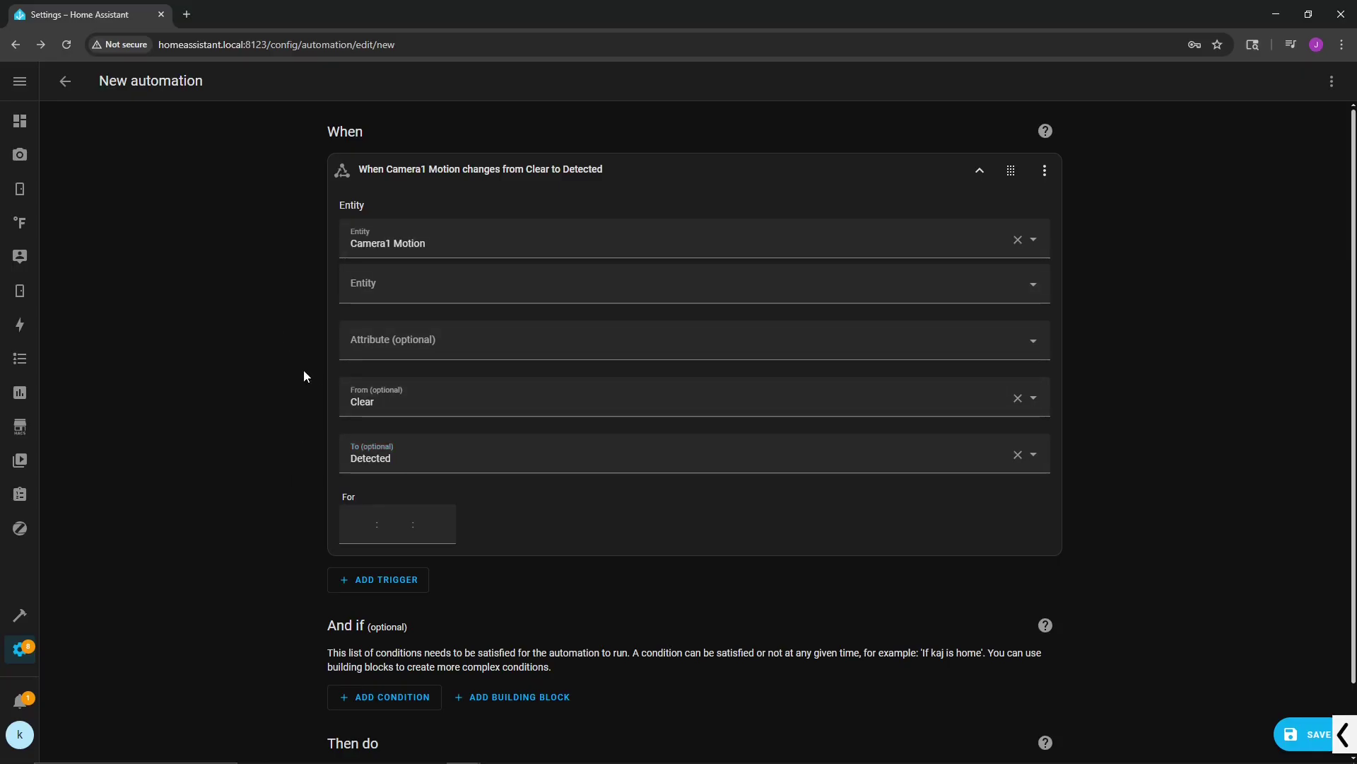
scroll(287, 523, "down", 1)
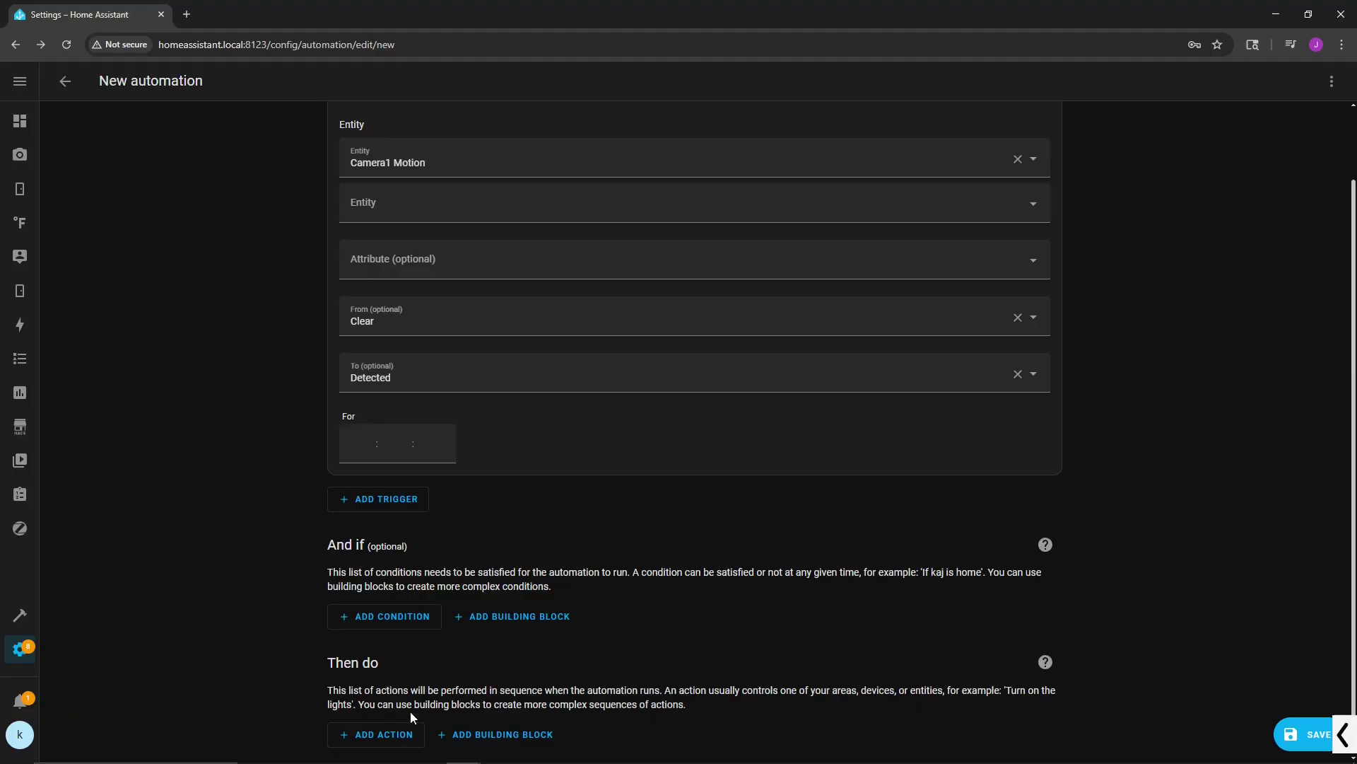
left_click(369, 738)
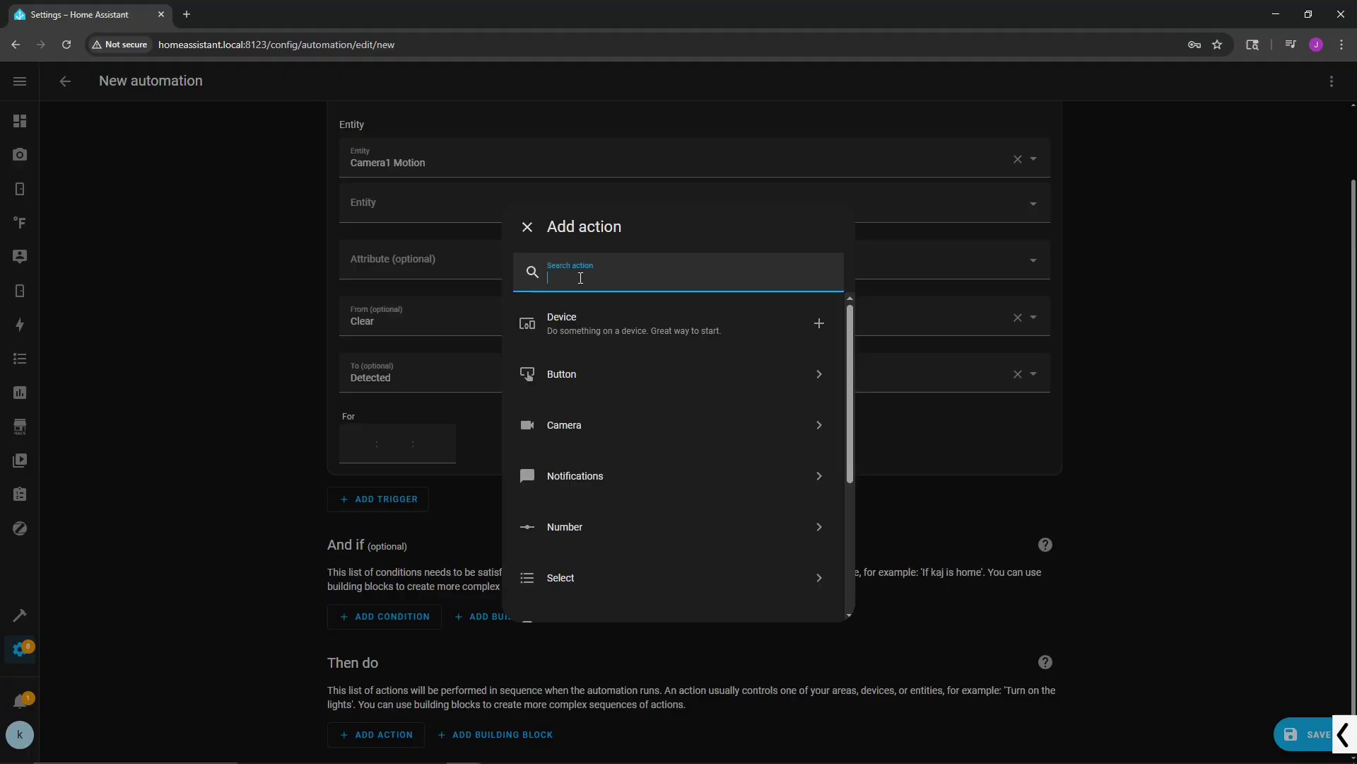
type("notification")
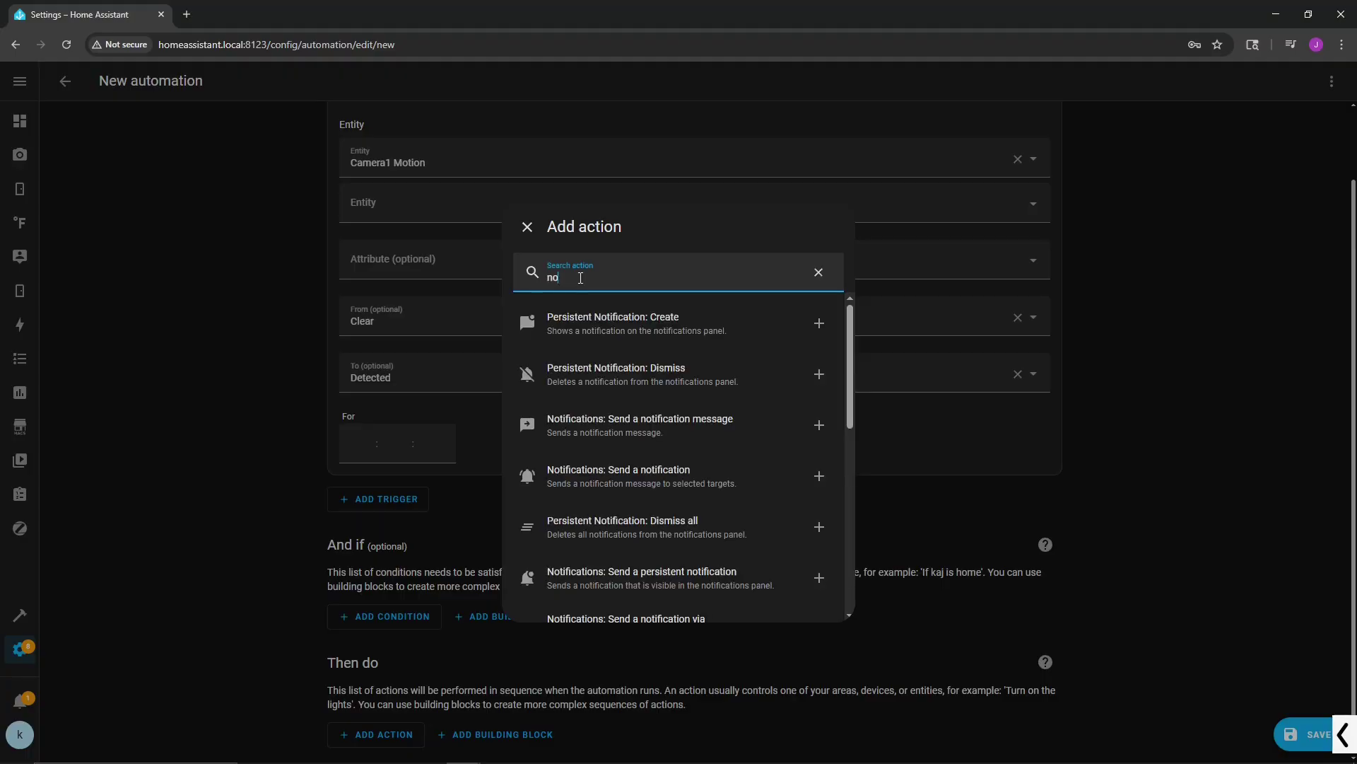
scroll(649, 450, "down", 3)
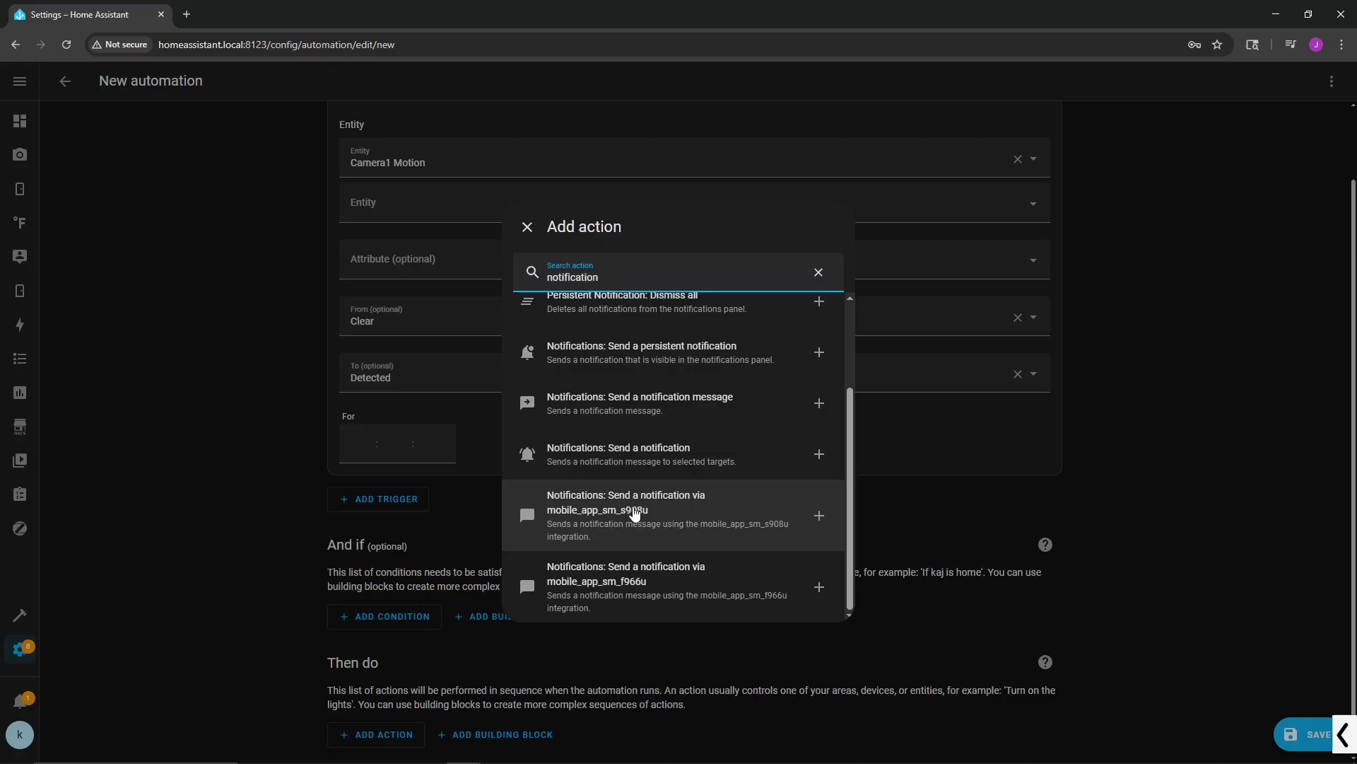
left_click(707, 509)
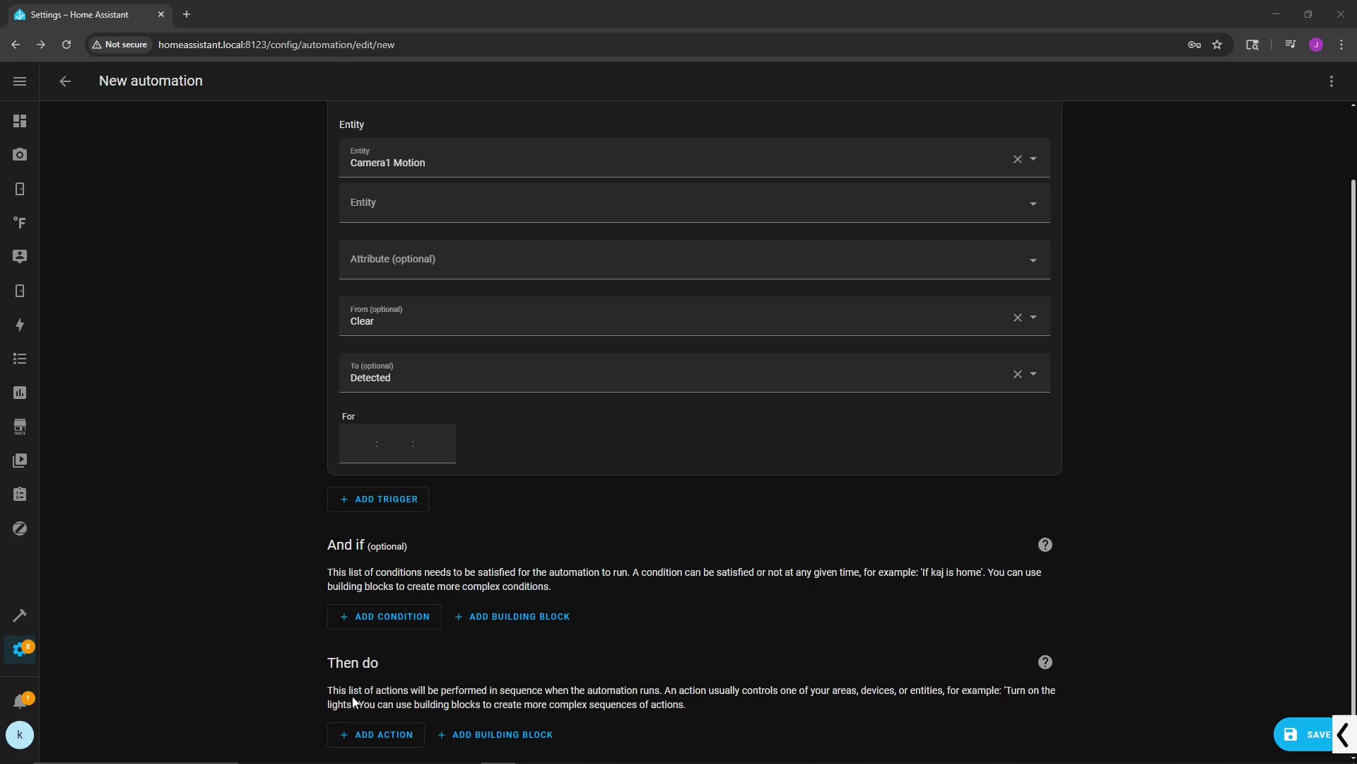
Step: Search the actions for "notifications" and add the action that sends a notification via the phone's mobile app integration
left_click(364, 734)
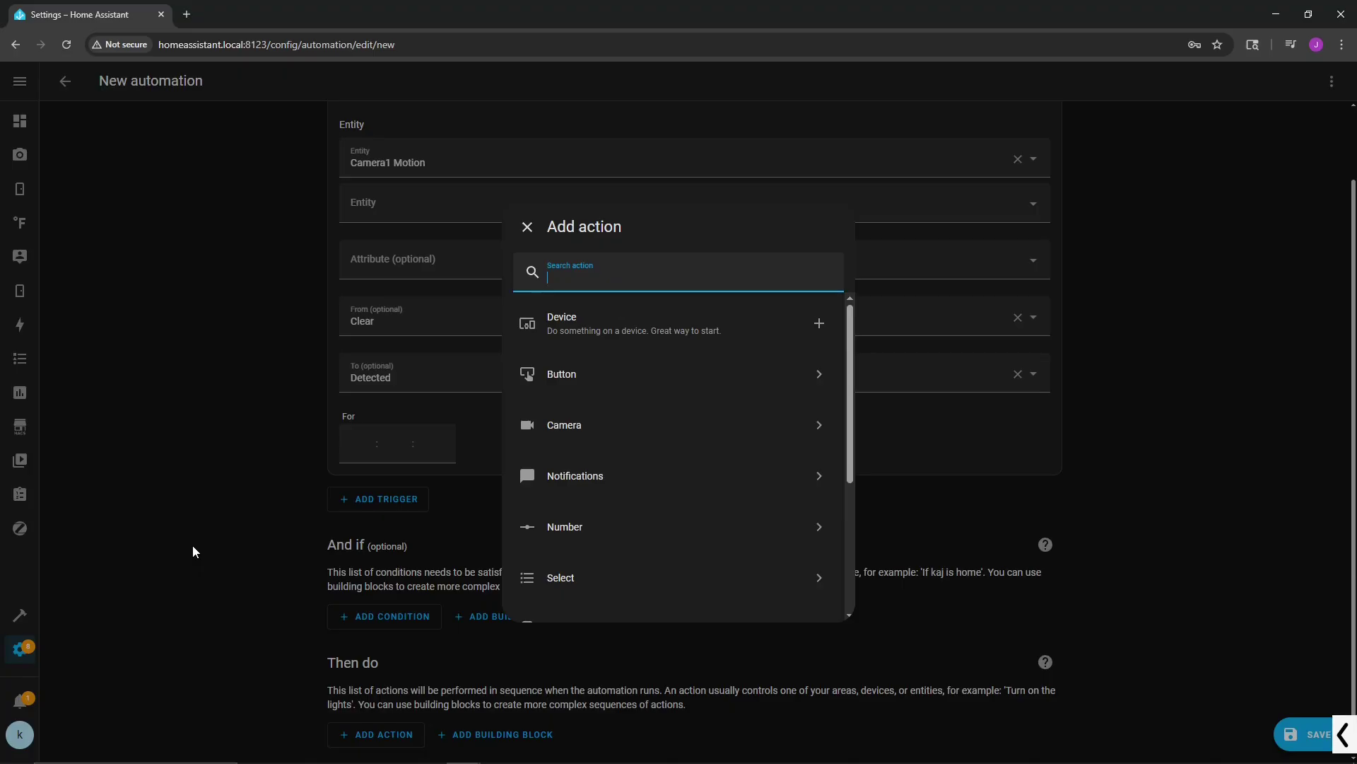
type("notifications")
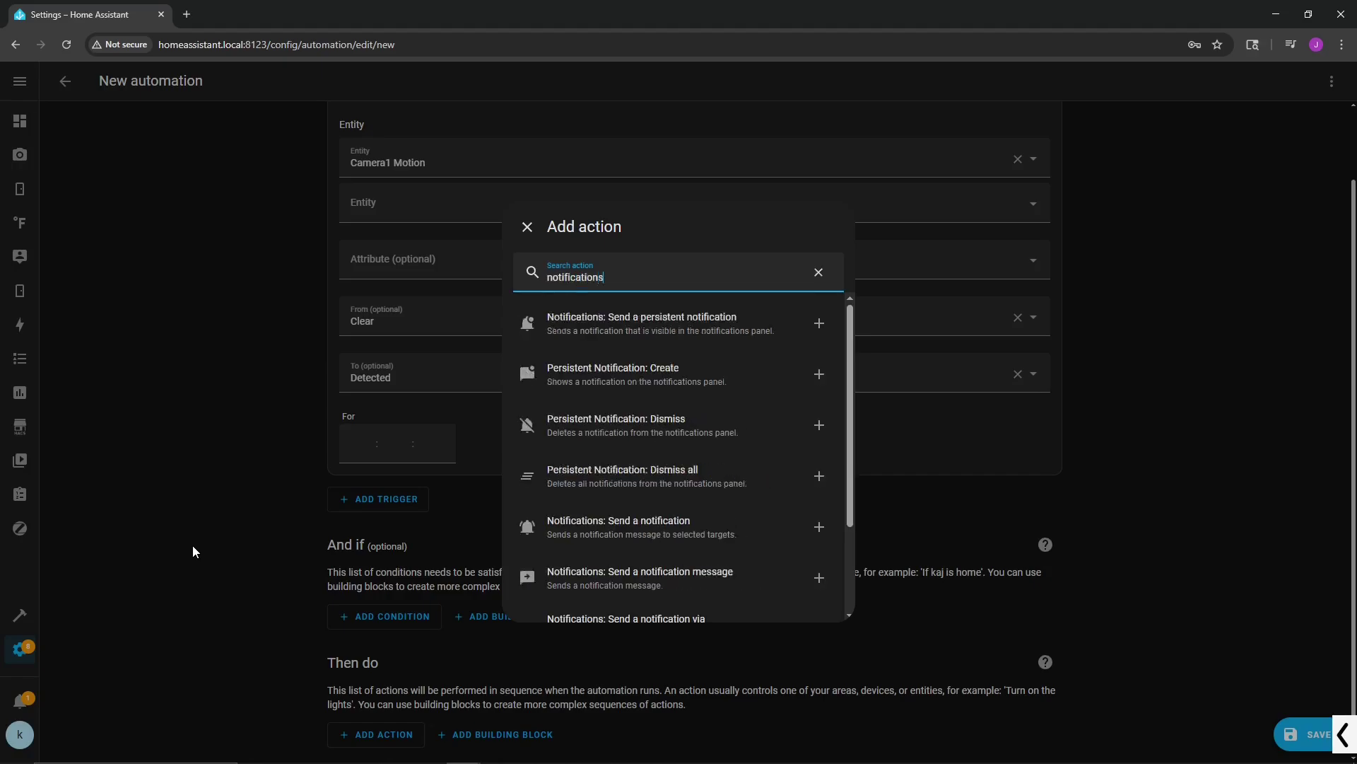
scroll(525, 499, "down", 2)
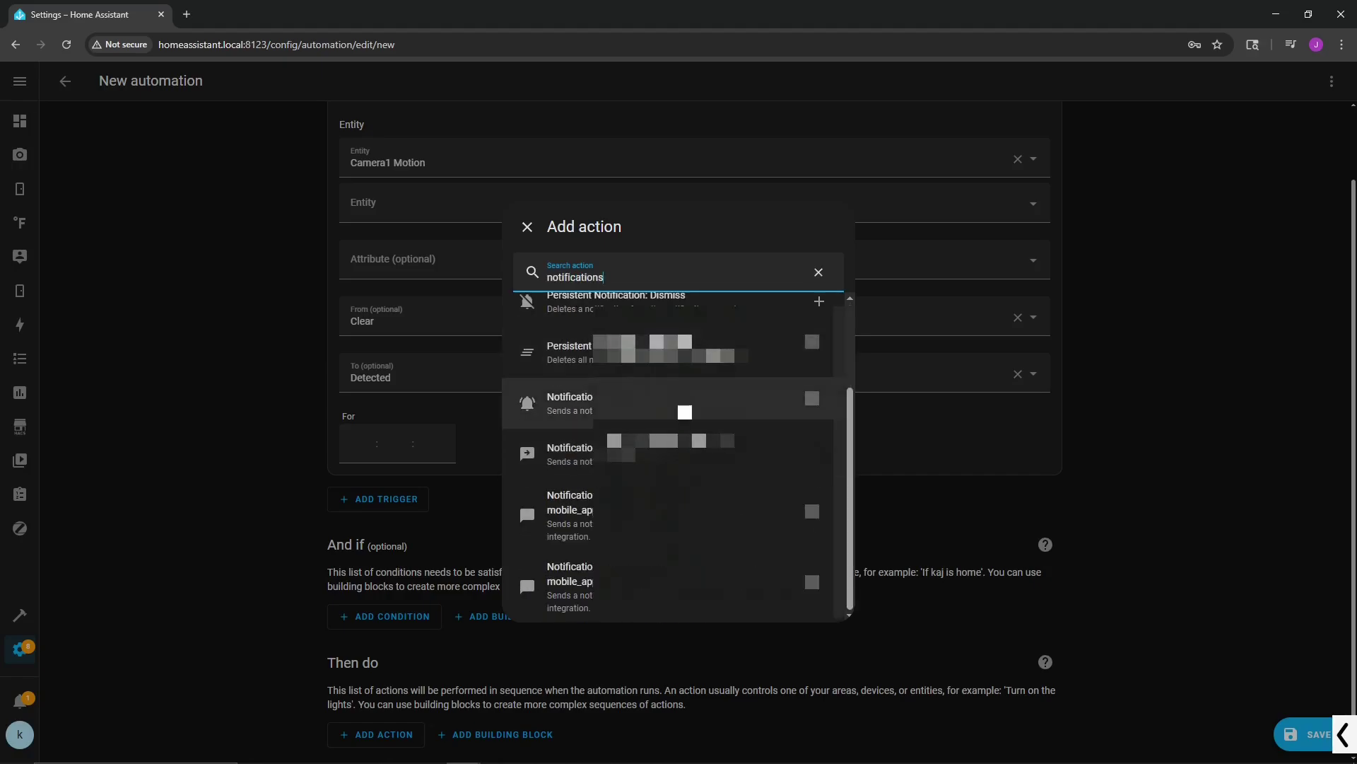
key("Down")
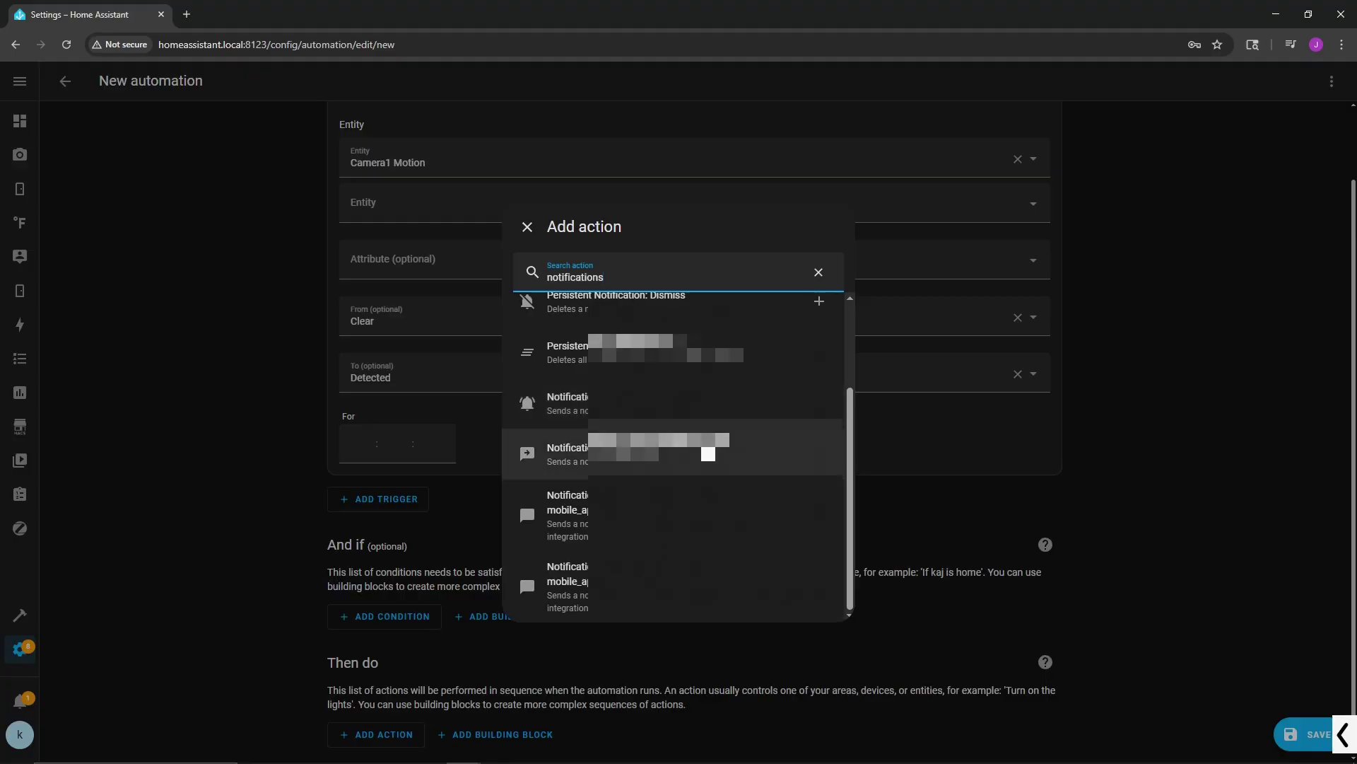
key("Down")
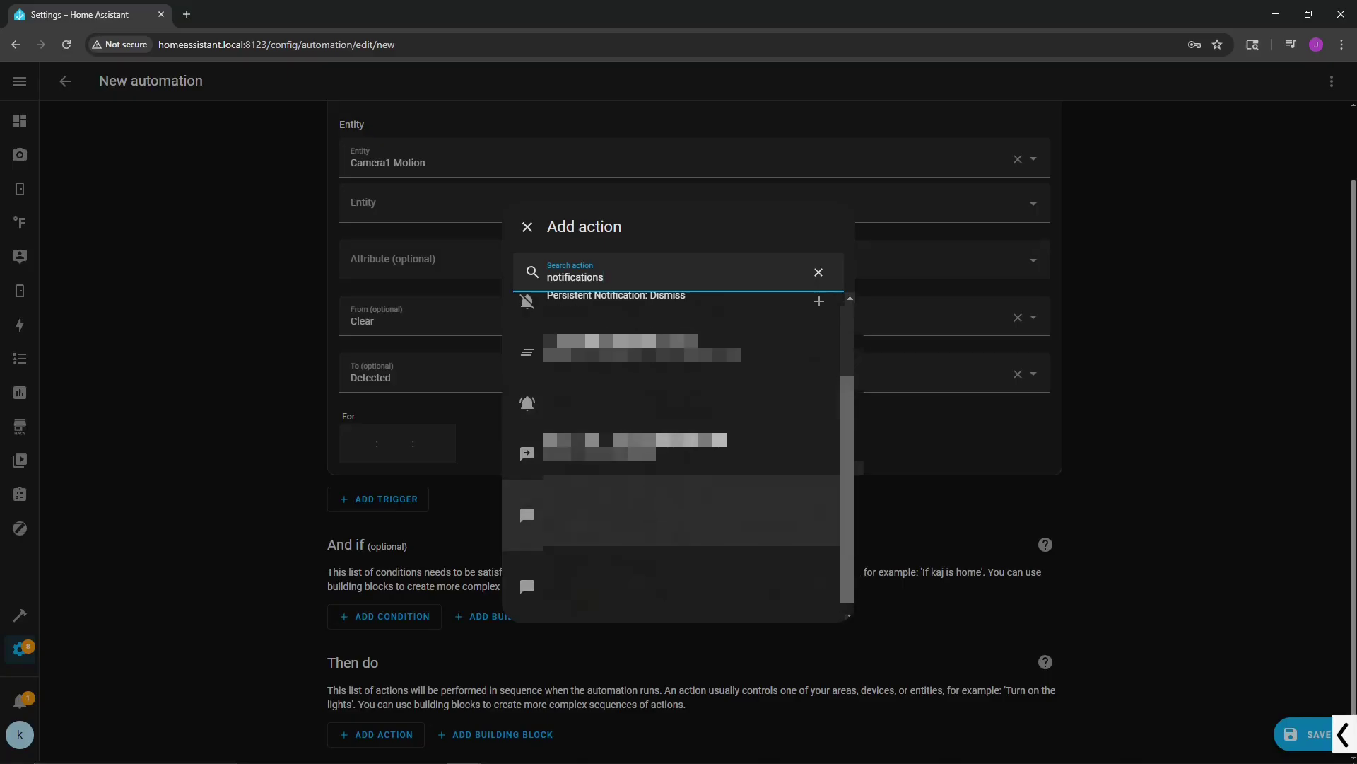
left_click(525, 499)
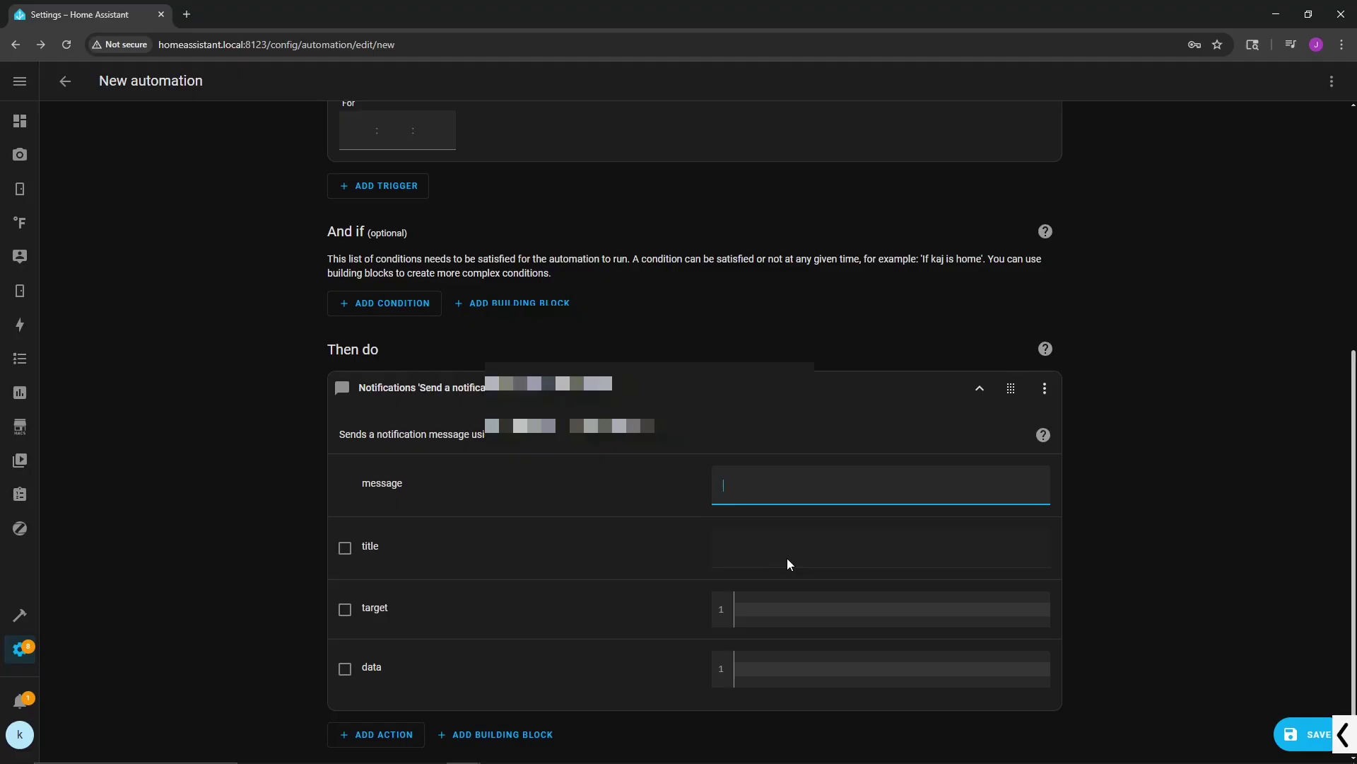
Step: Enable the notification's title and set it to "Outside Camera", with "Motion Detected! Subscribe!" as the message
type("Test Message")
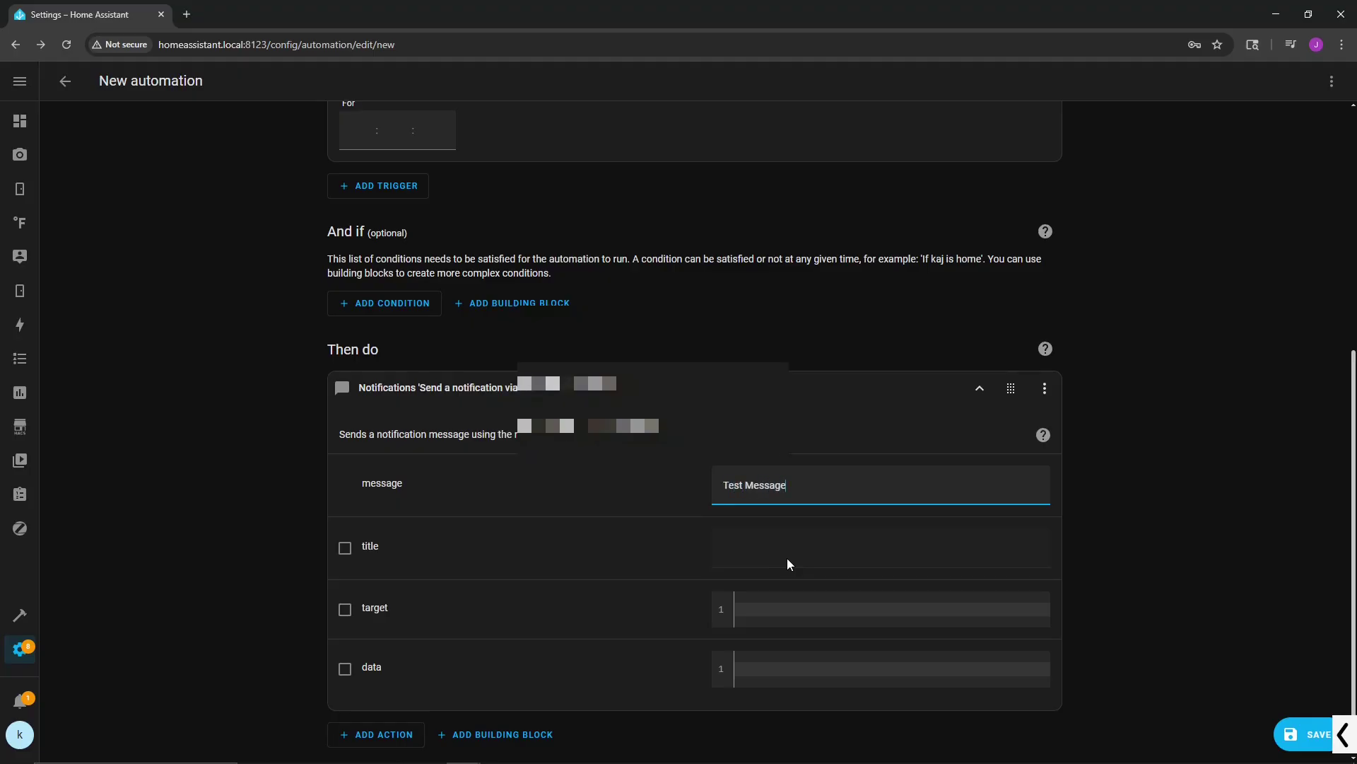
left_click(800, 550)
left_click_drag(812, 489, 652, 472)
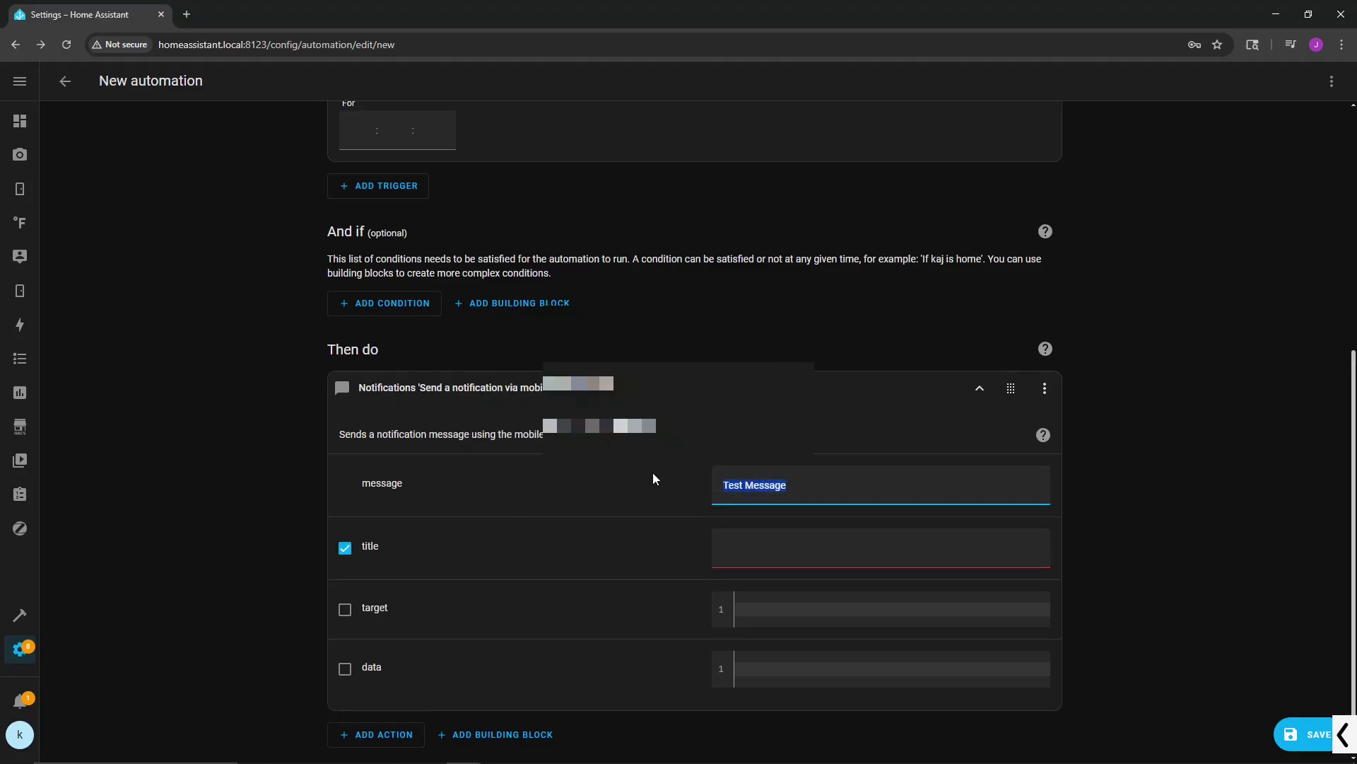
type("Outside Camera")
key("ctrl+a")
key("ctrl+x")
key("Tab")
key("Tab")
key("ctrl+v")
key("shift+Tab")
key("shift+Tab")
type("Mo")
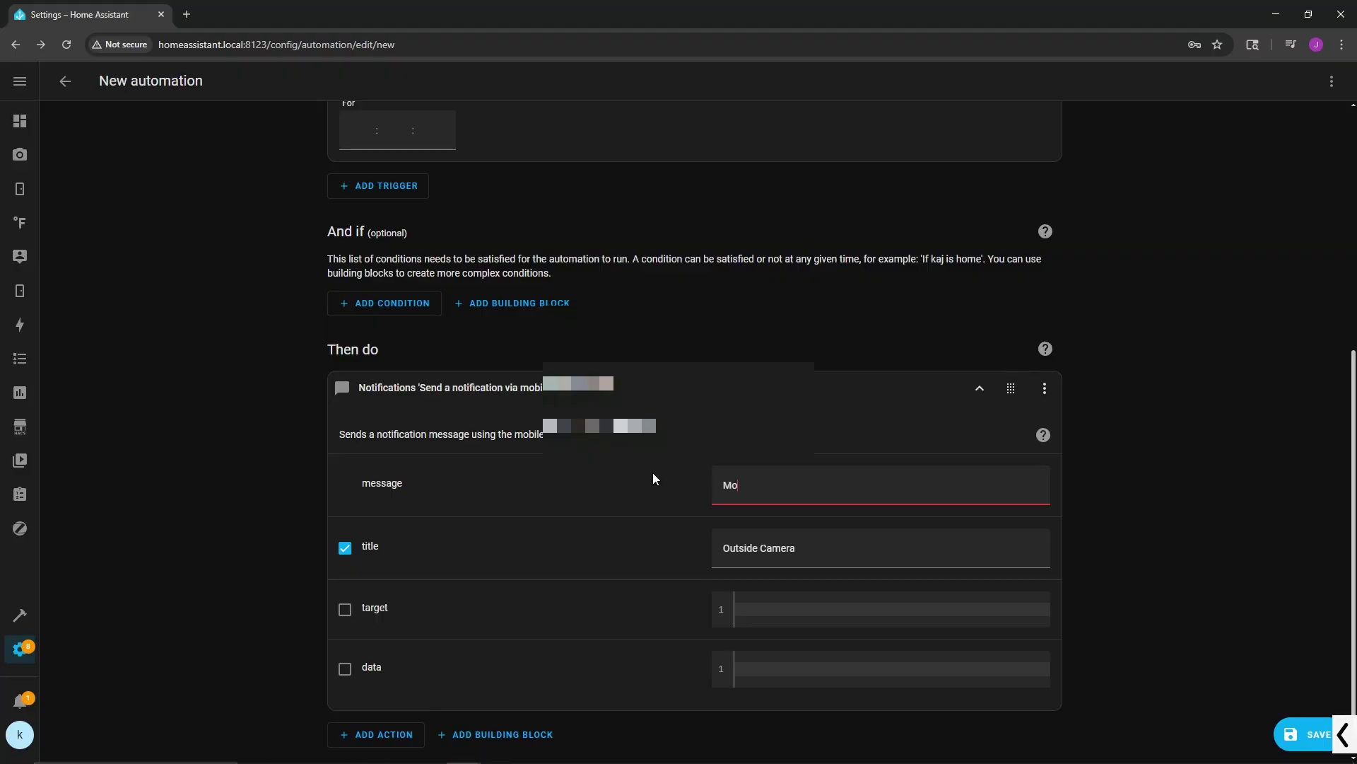
type("tion Detected! Subscribe!")
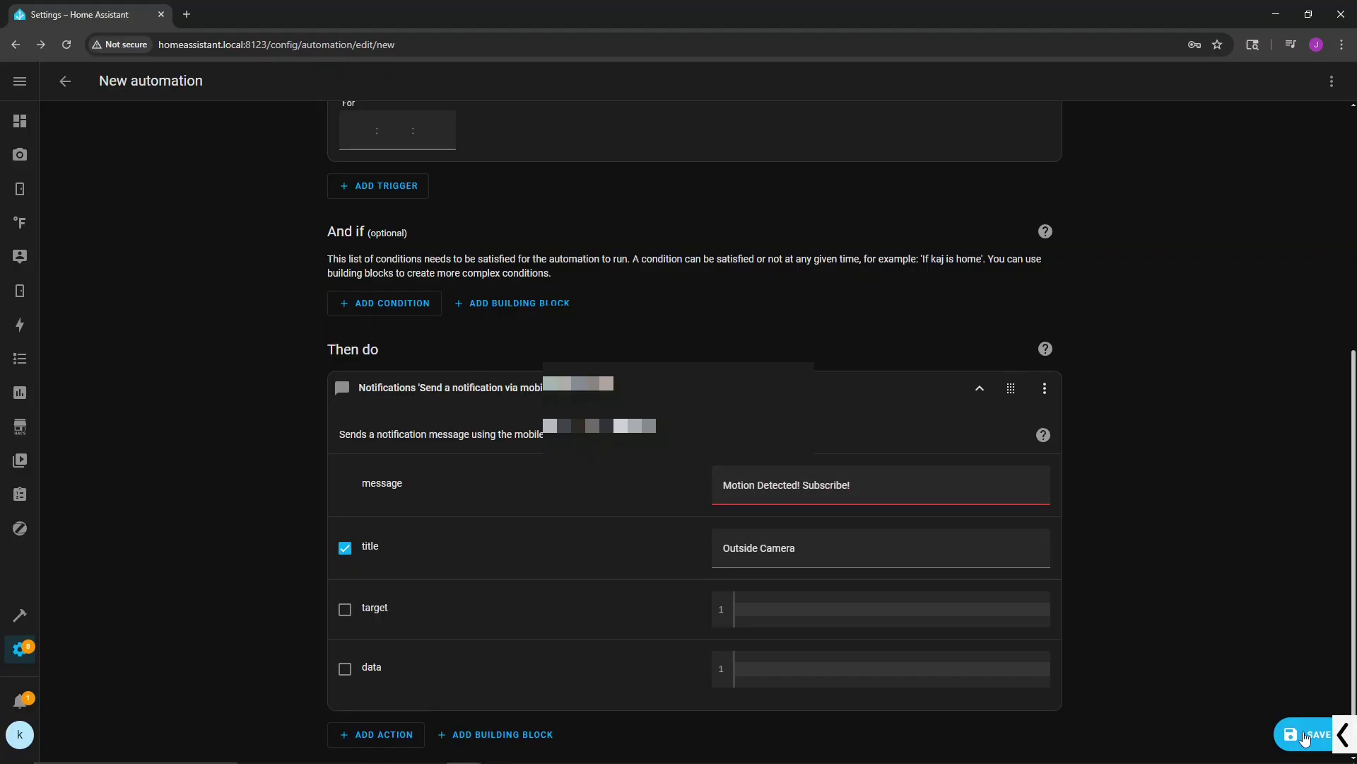
Step: Save the automation under the name "test automation"
left_click(1305, 737)
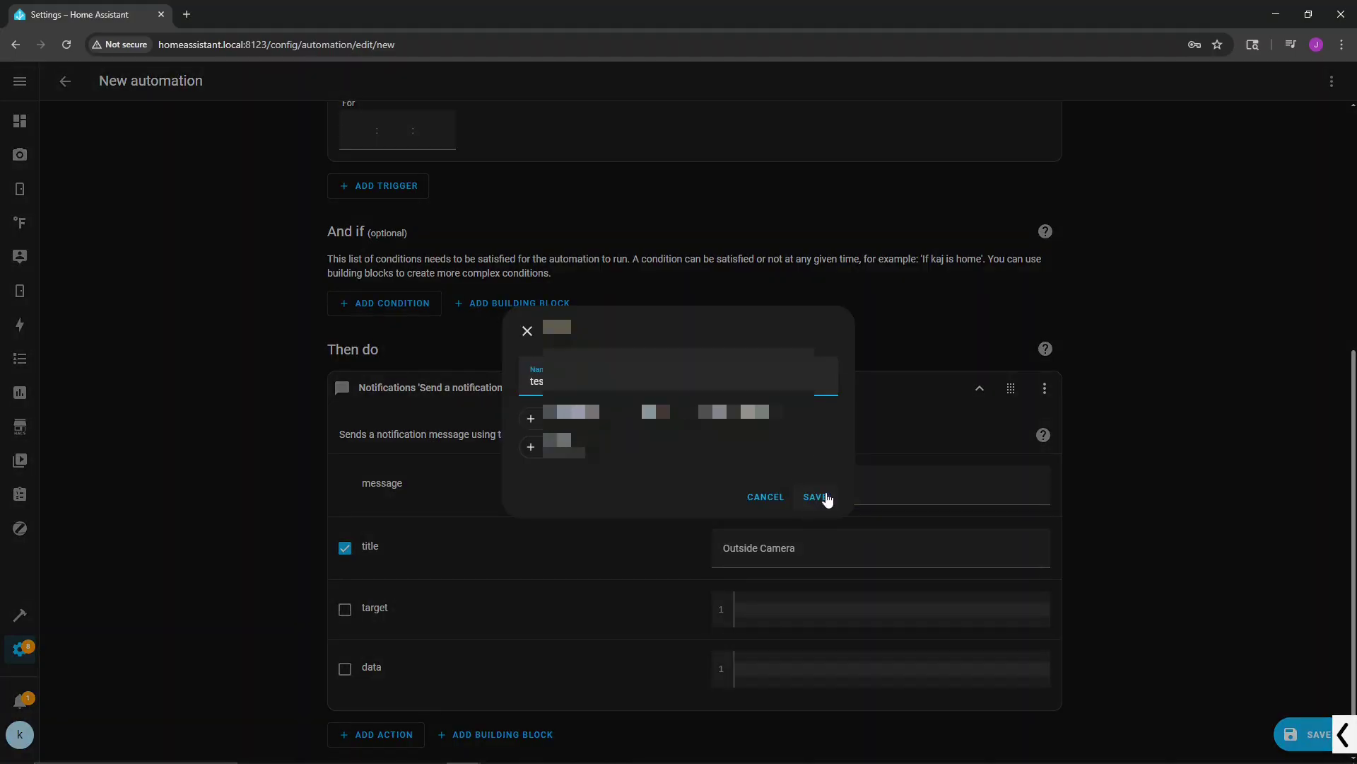
left_click(820, 503)
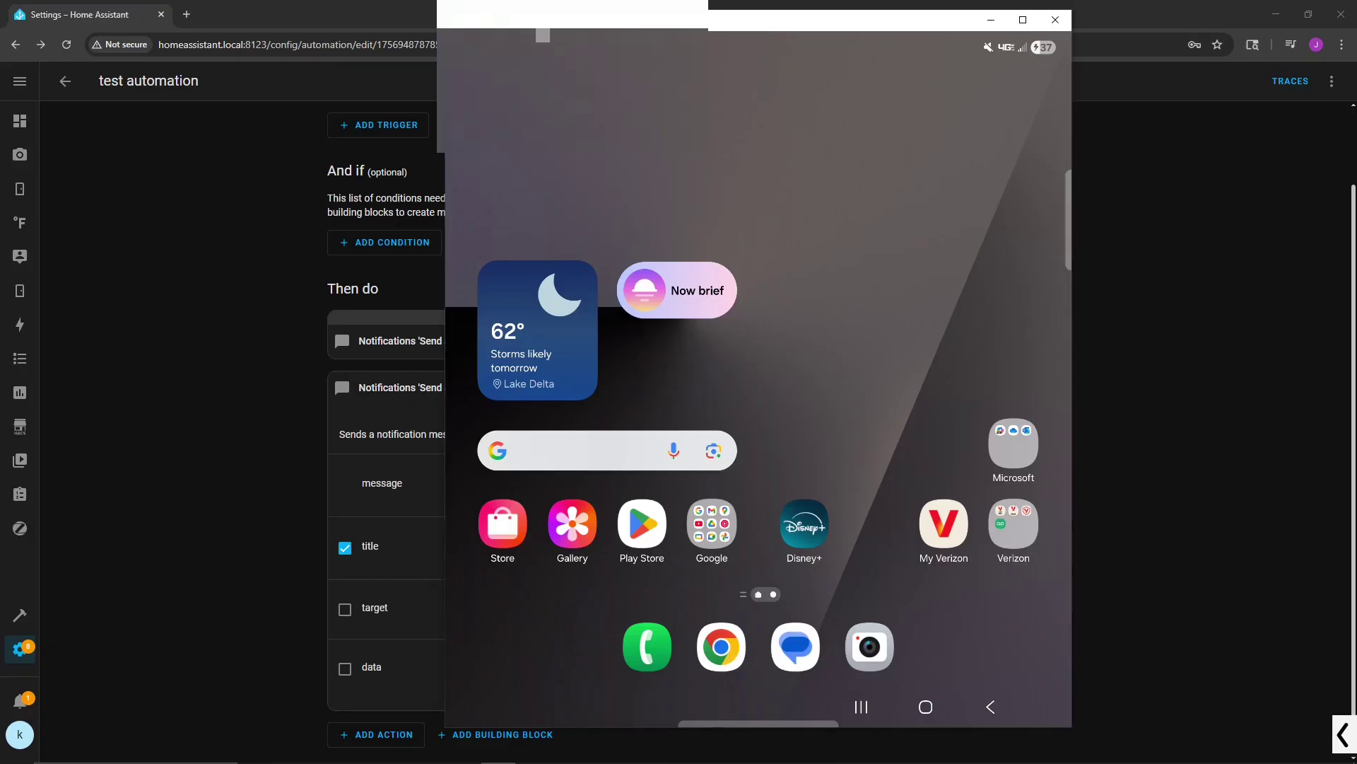
Step: Open the notifications on the mirrored phone, expand the Home Assistant group and dismiss the "test1" notification
left_click_drag(530, 36, 597, 414)
left_click(745, 258)
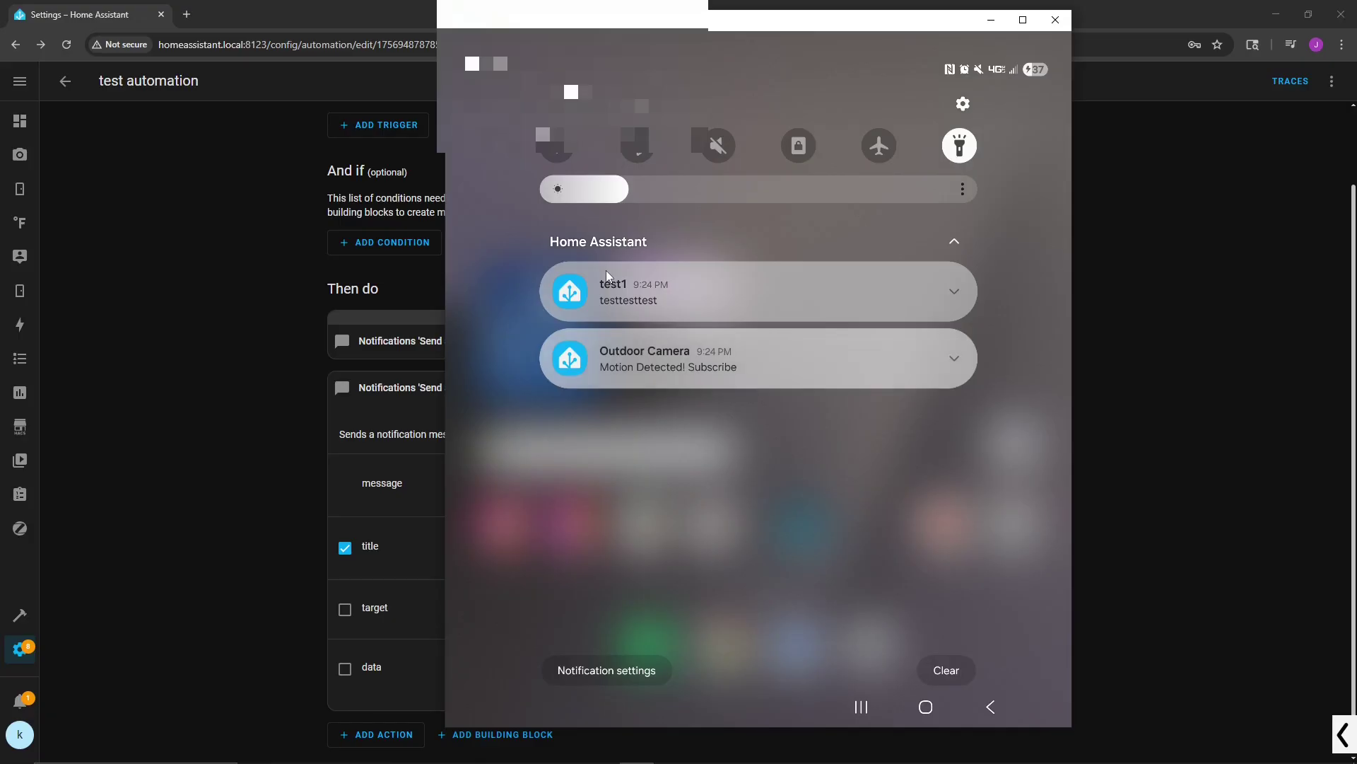
left_click_drag(654, 297, 700, 286)
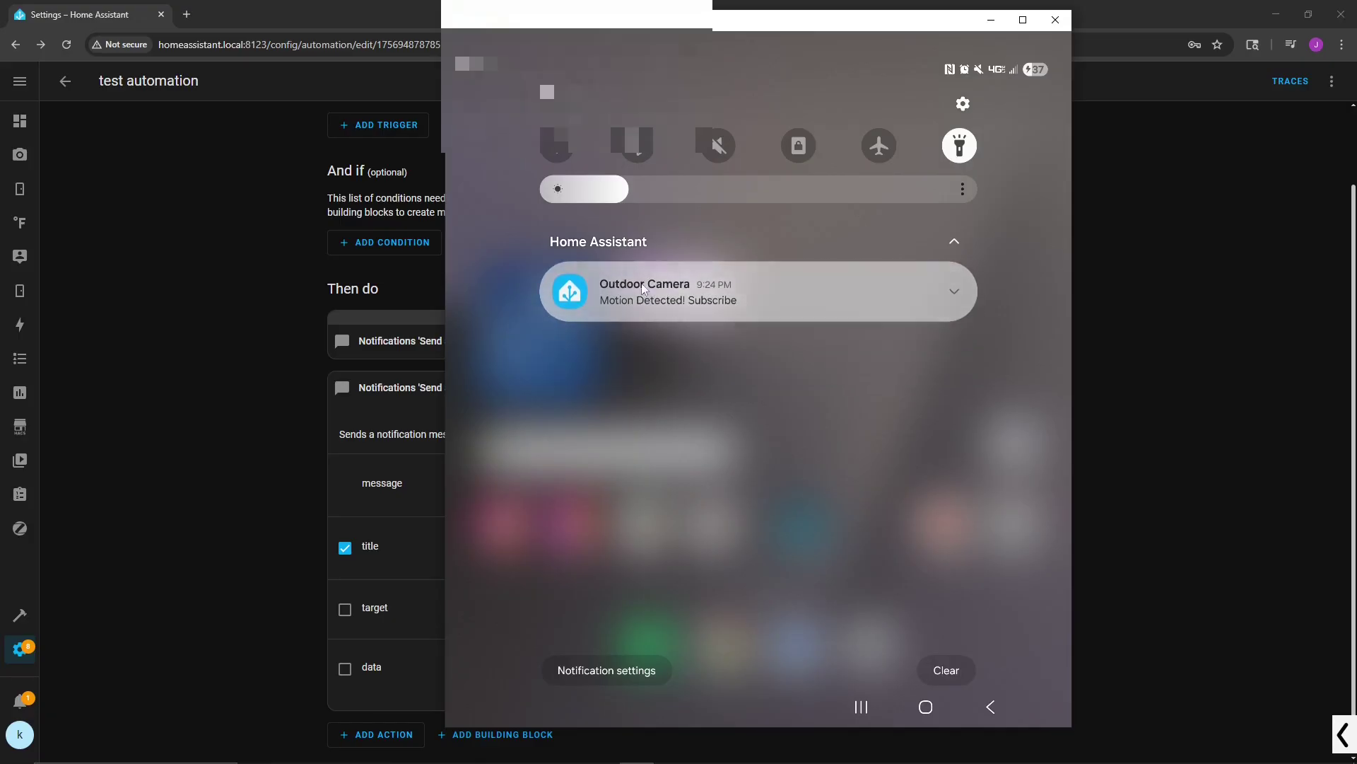